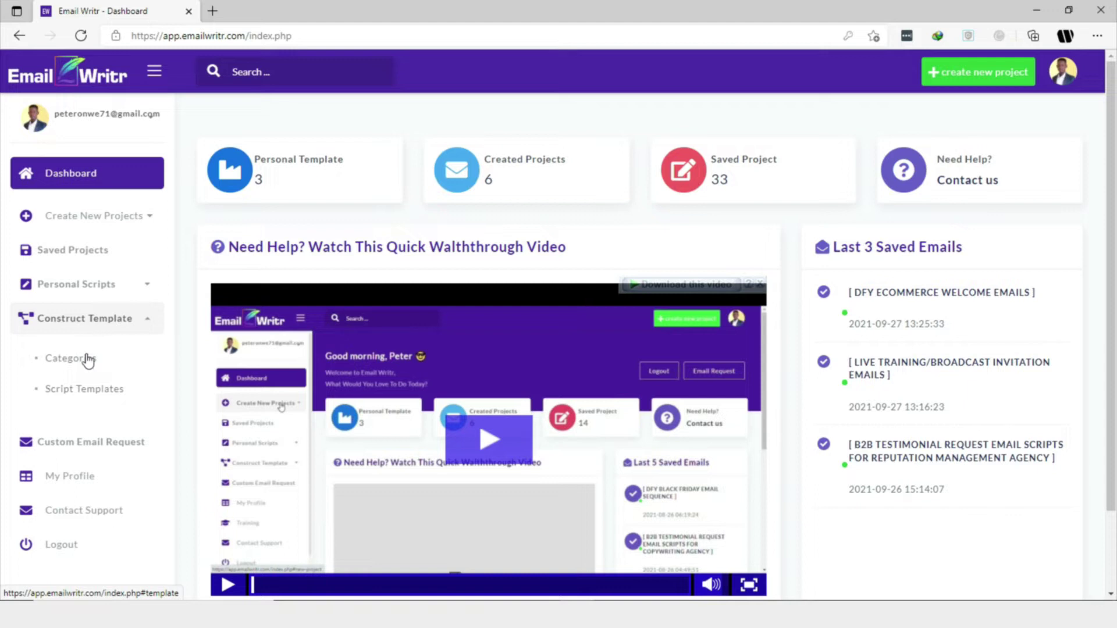
# - Submit a new template category named 'Discount email template'
pyautogui.click(84, 362)
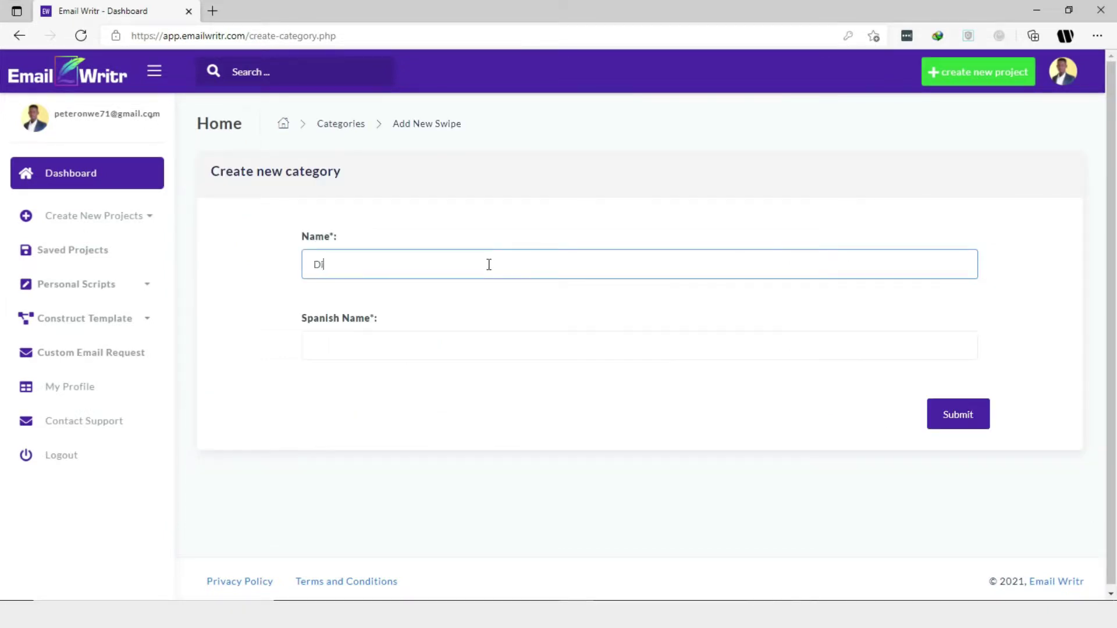
pyautogui.write('scount email template')
pyautogui.click(436, 347)
pyautogui.click(947, 416)
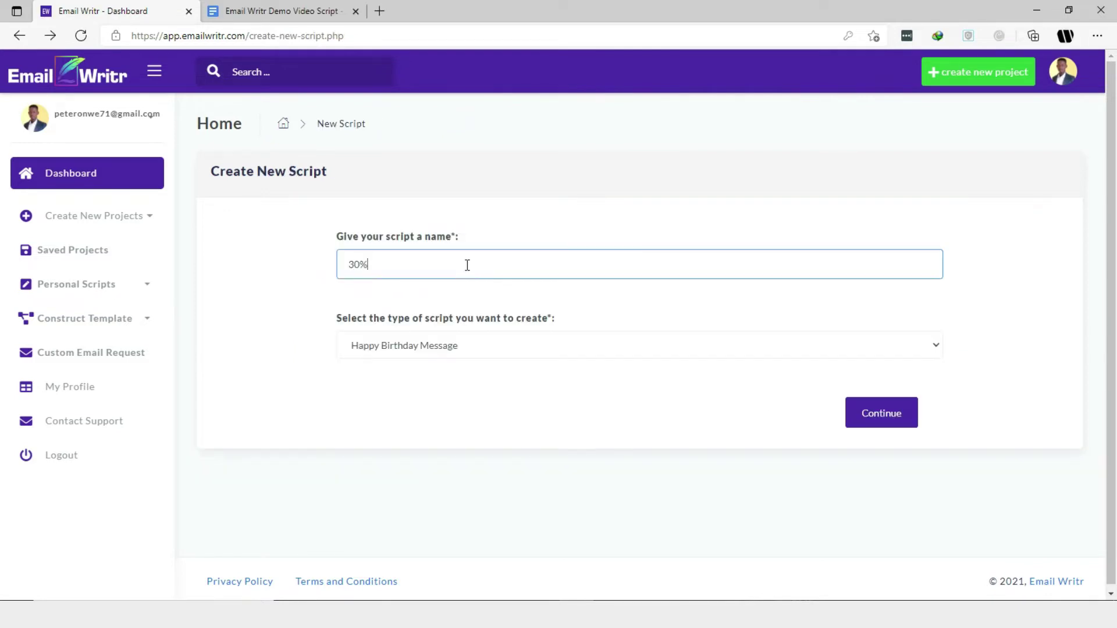
pyautogui.write('Discount for Quantic Bonus Customers')
pyautogui.click(494, 345)
pyautogui.click(518, 407)
pyautogui.click(711, 303)
pyautogui.write('30%')
pyautogui.click(499, 389)
pyautogui.write('Save')
pyautogui.press('BackSpace')
pyautogui.press('BackSpace')
pyautogui.write('veShell')
pyautogui.click(738, 379)
pyautogui.write('www.yourweb')
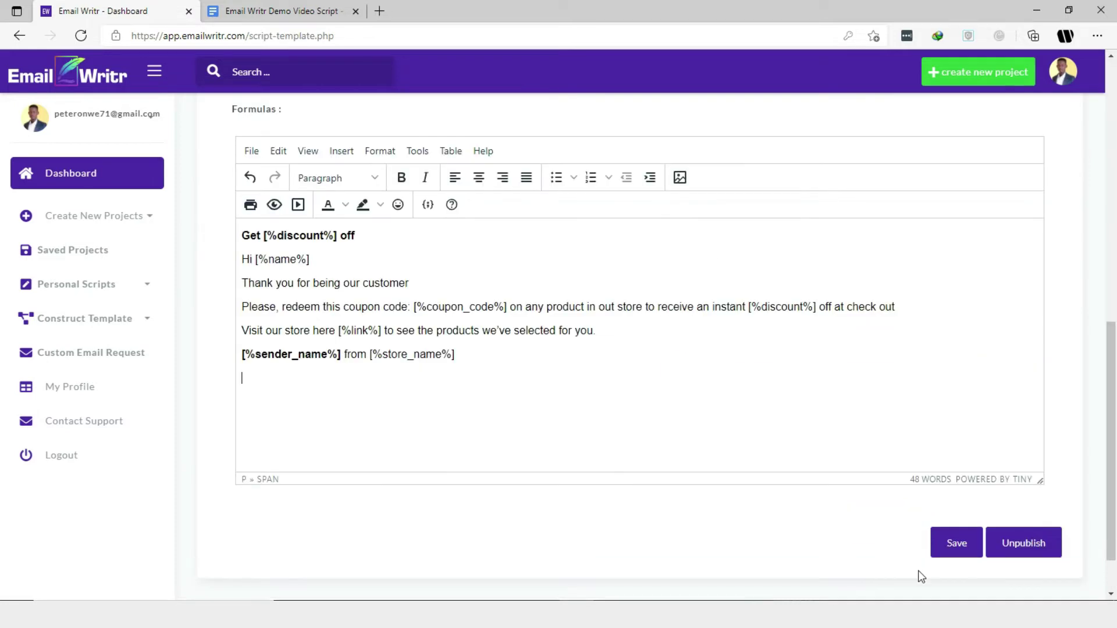
pyautogui.click(955, 555)
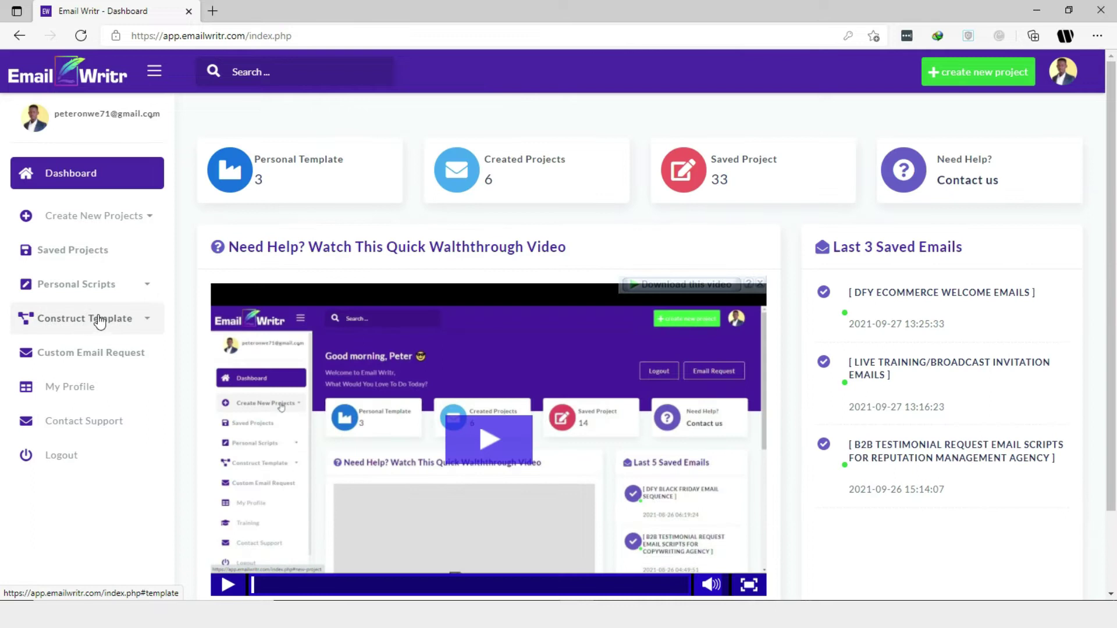
# - Add the 'Discount email template' category again from the Categories list
pyautogui.click(129, 324)
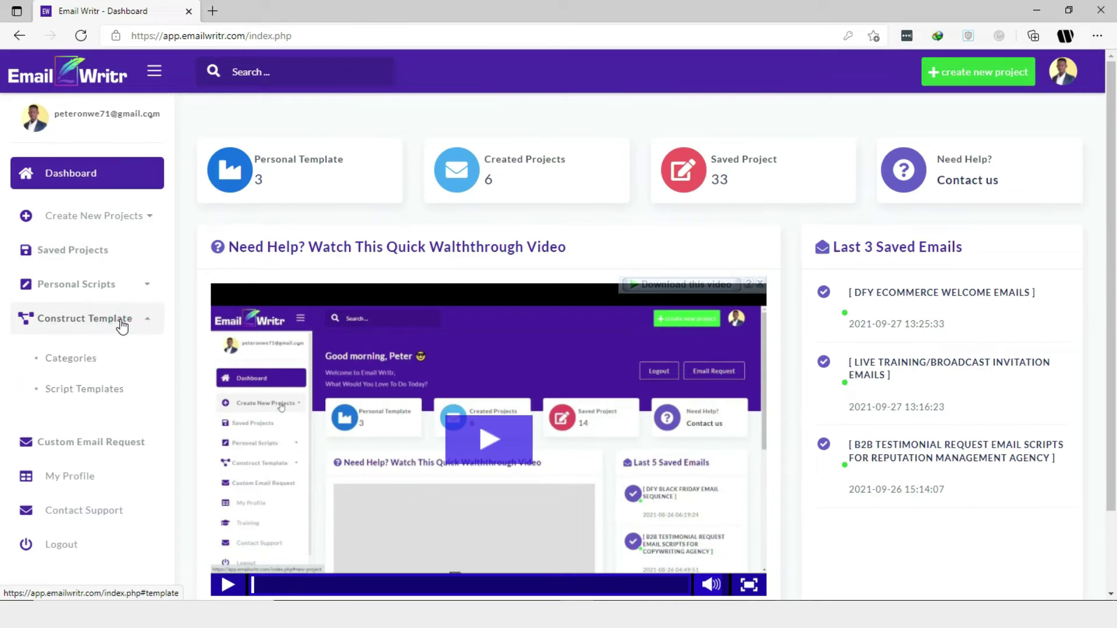
pyautogui.click(82, 359)
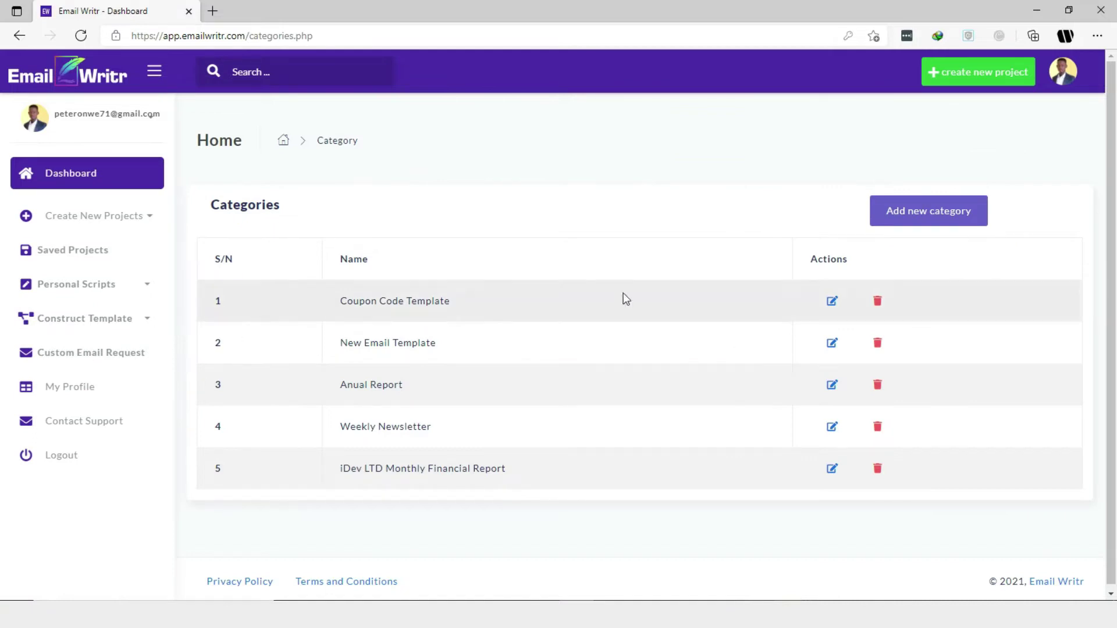
pyautogui.click(915, 222)
pyautogui.click(461, 265)
pyautogui.click(461, 265)
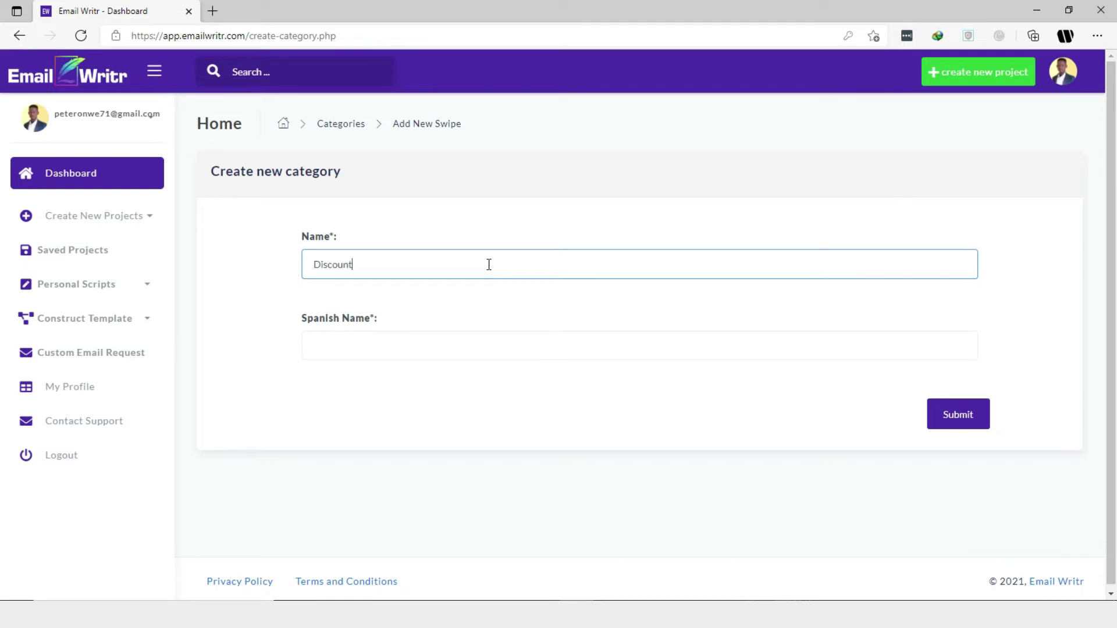
pyautogui.write('Discount email template')
pyautogui.click(436, 347)
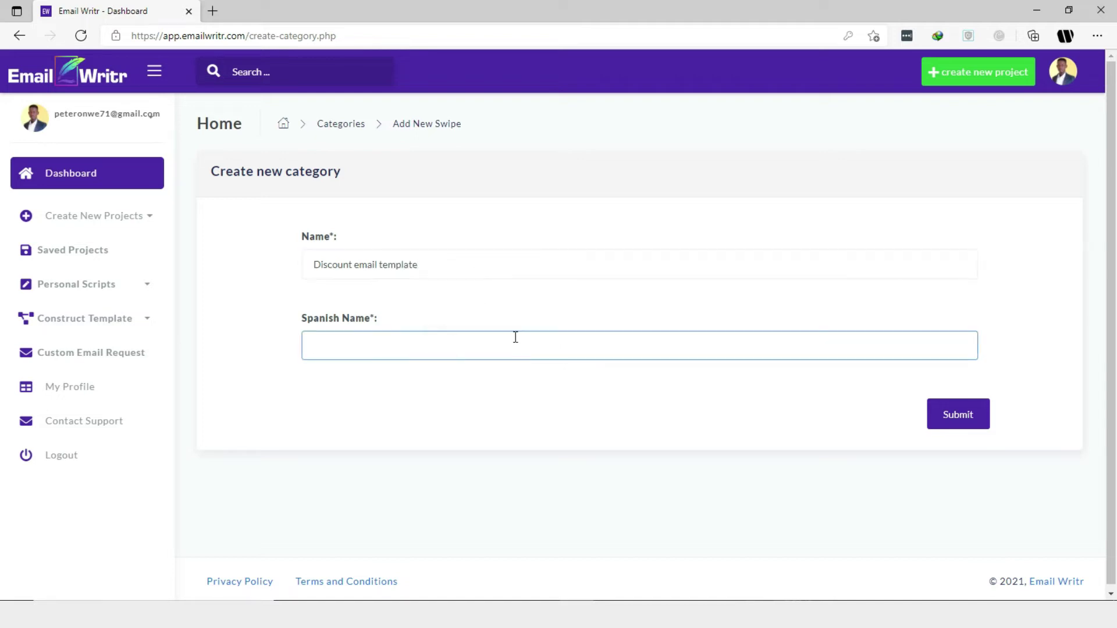
pyautogui.click(945, 417)
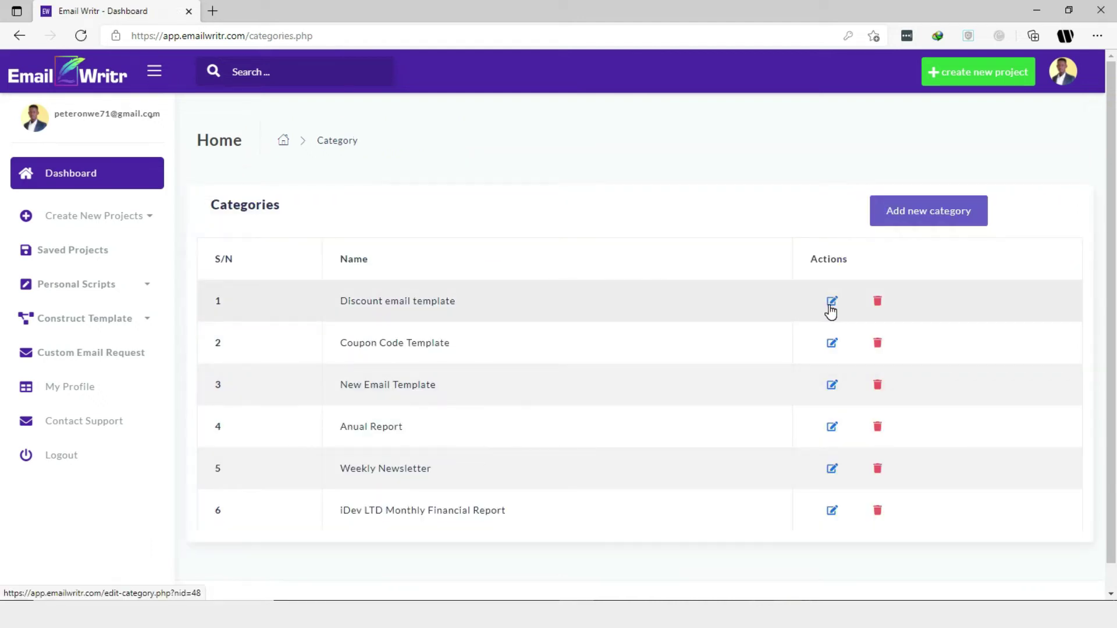
# - Cancel the category deletion prompt and go to Add Script Template under Script Templates
pyautogui.click(877, 304)
pyautogui.click(679, 111)
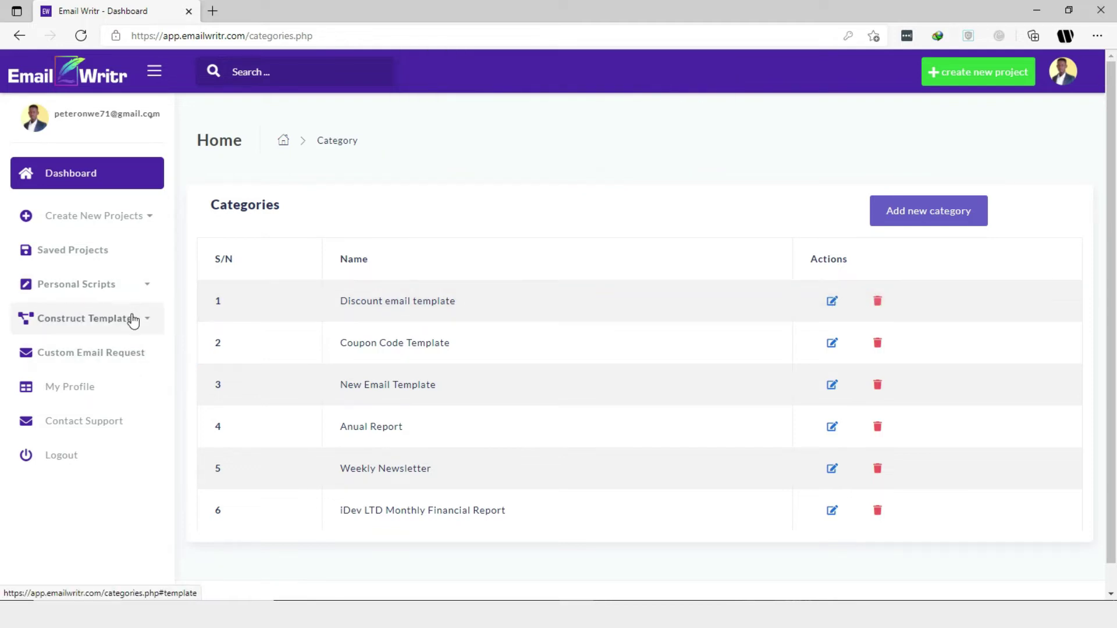
pyautogui.click(134, 320)
pyautogui.click(108, 393)
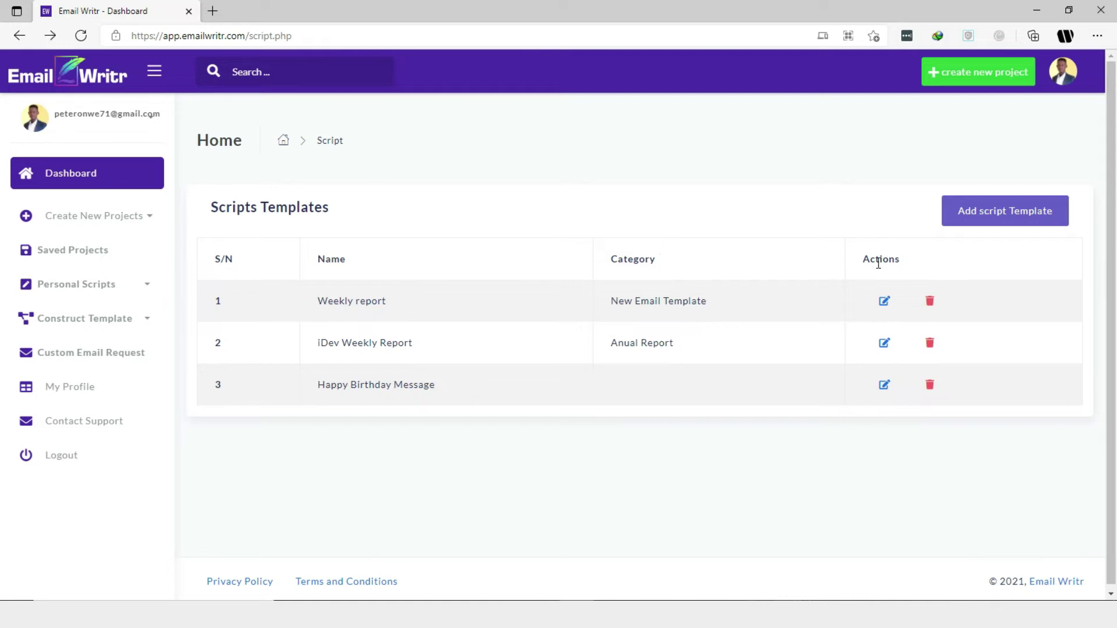
pyautogui.click(991, 219)
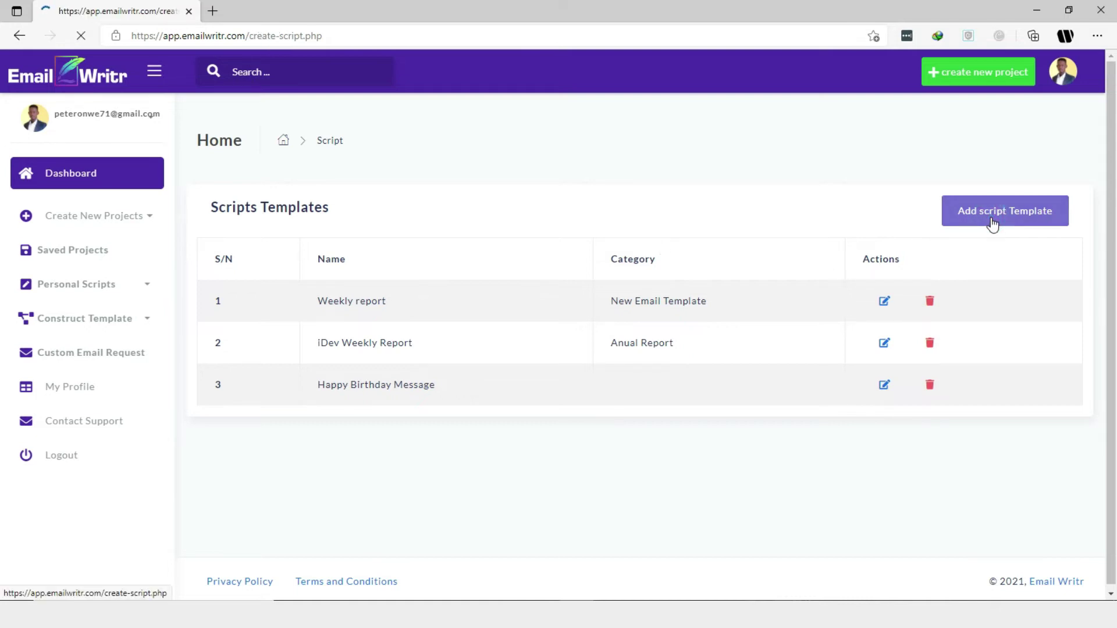
# - Choose the Discount email template category, name it 'Weekly discount for Blake Store', and describe it for regular customers
pyautogui.click(541, 265)
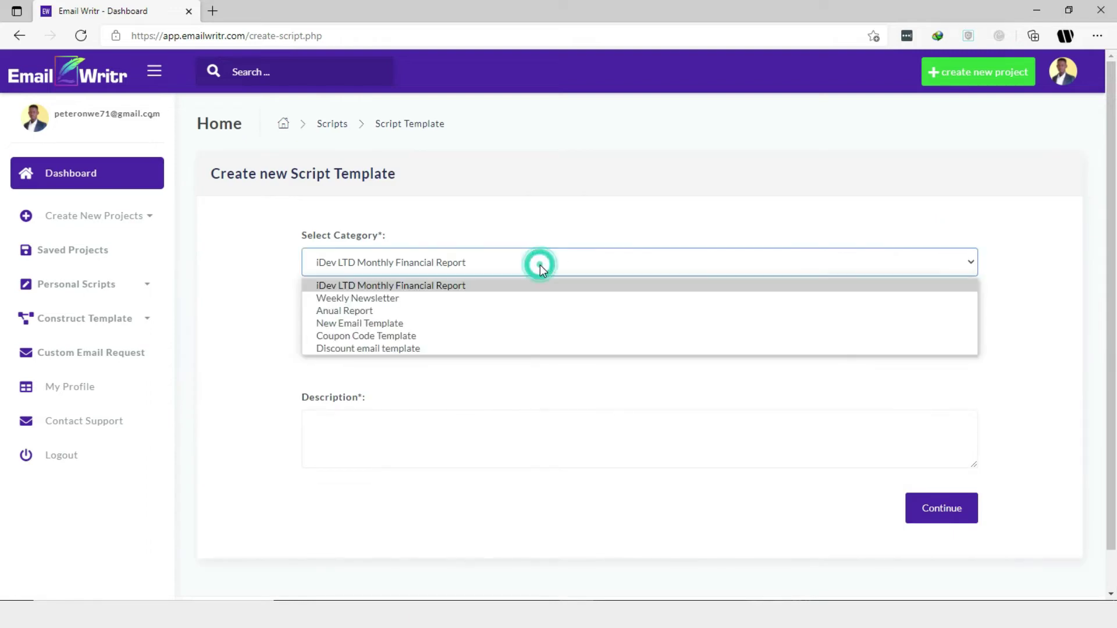
pyautogui.click(496, 351)
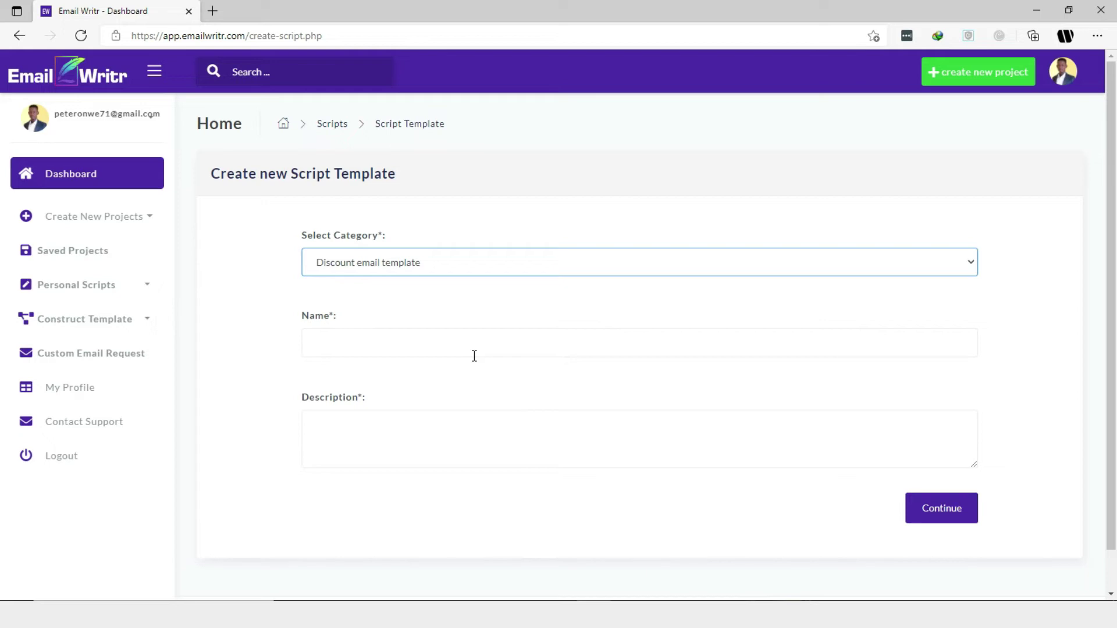
pyautogui.click(332, 354)
pyautogui.write('Weekly')
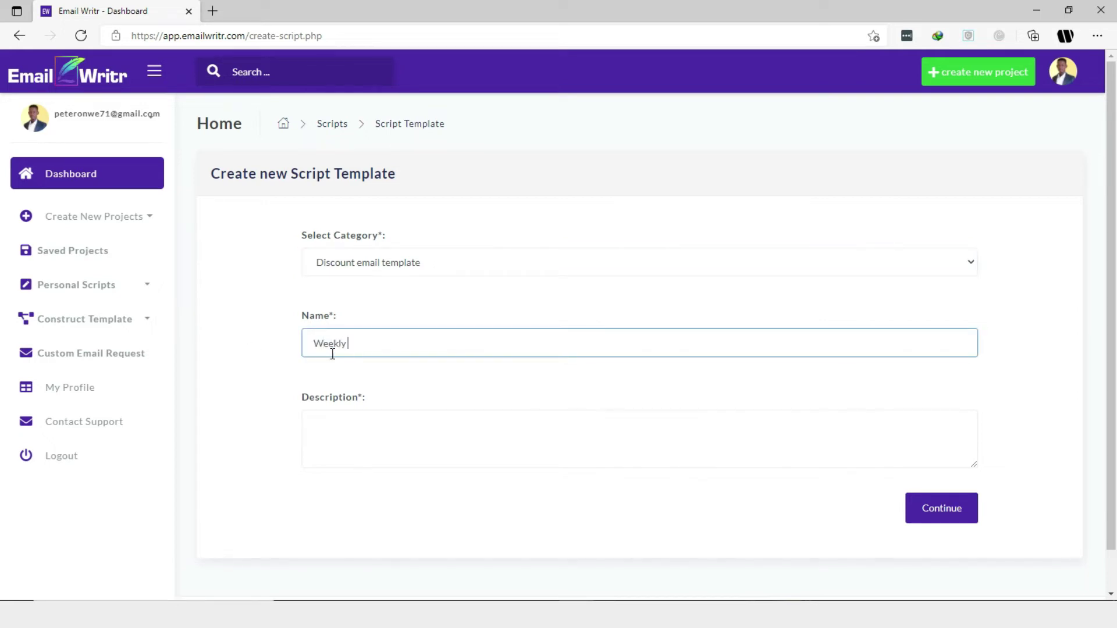
pyautogui.write(' disco')
pyautogui.write('unt for Blake Store')
pyautogui.write('Weekly')
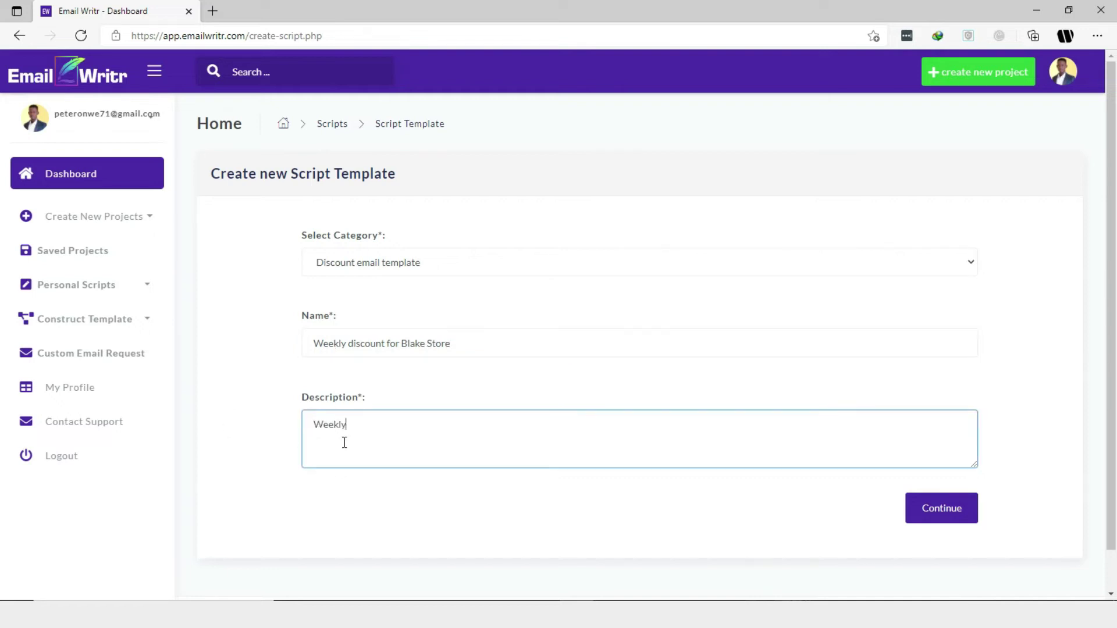
pyautogui.write(' discount Email templates for regular customers')
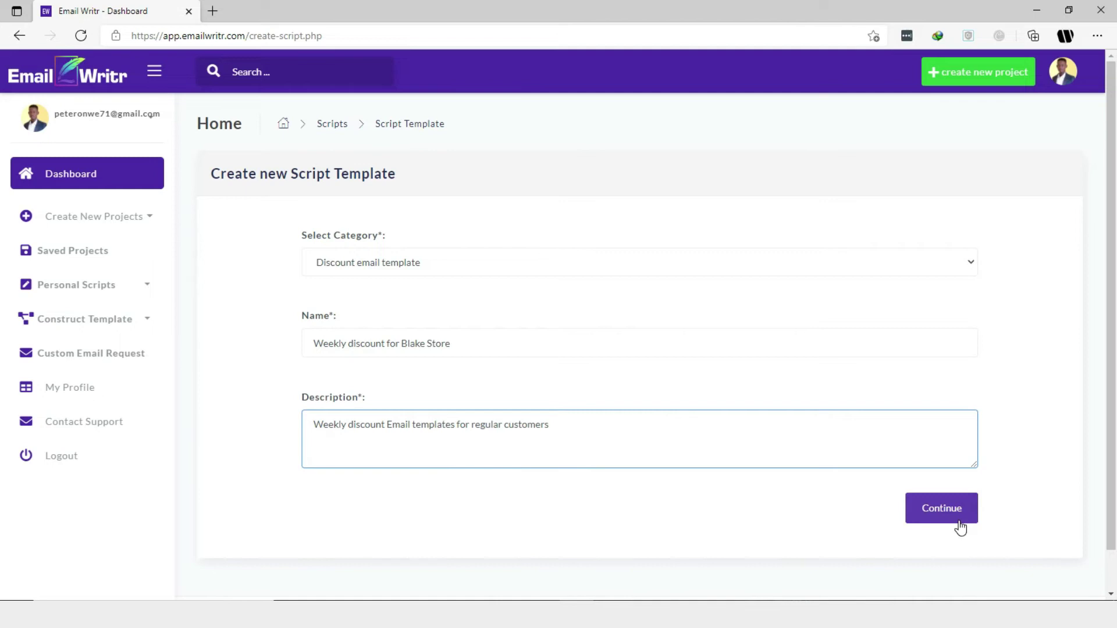
pyautogui.click(958, 522)
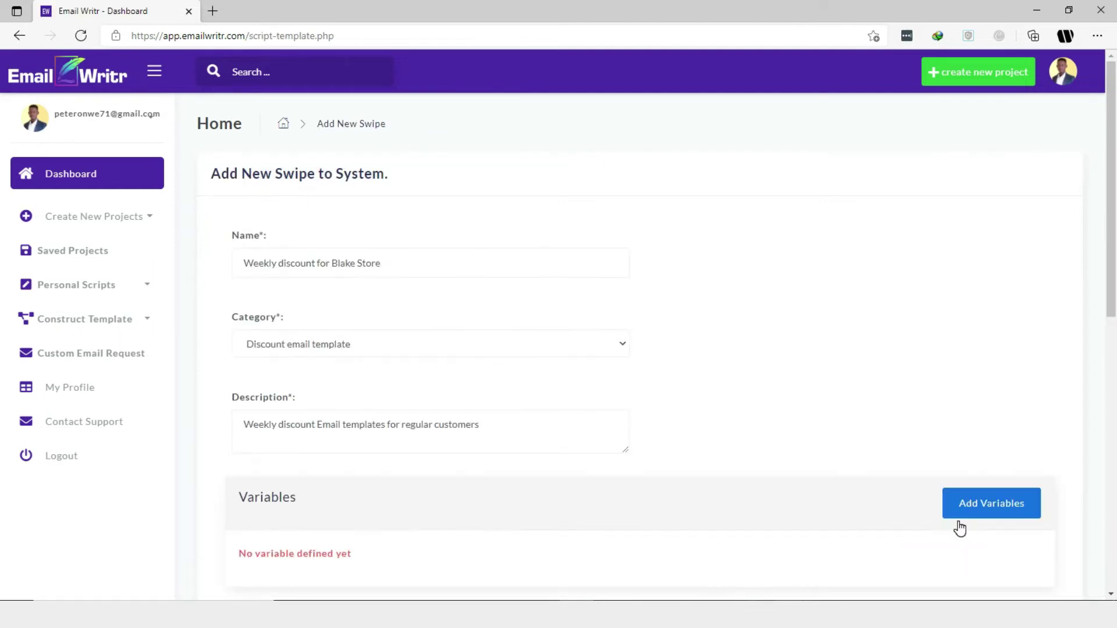
# - Add variable customer_name labelled 'What is the customer name', formula [%customer_name%], example John Doe
pyautogui.scroll(-1, 960, 528)
pyautogui.click(971, 476)
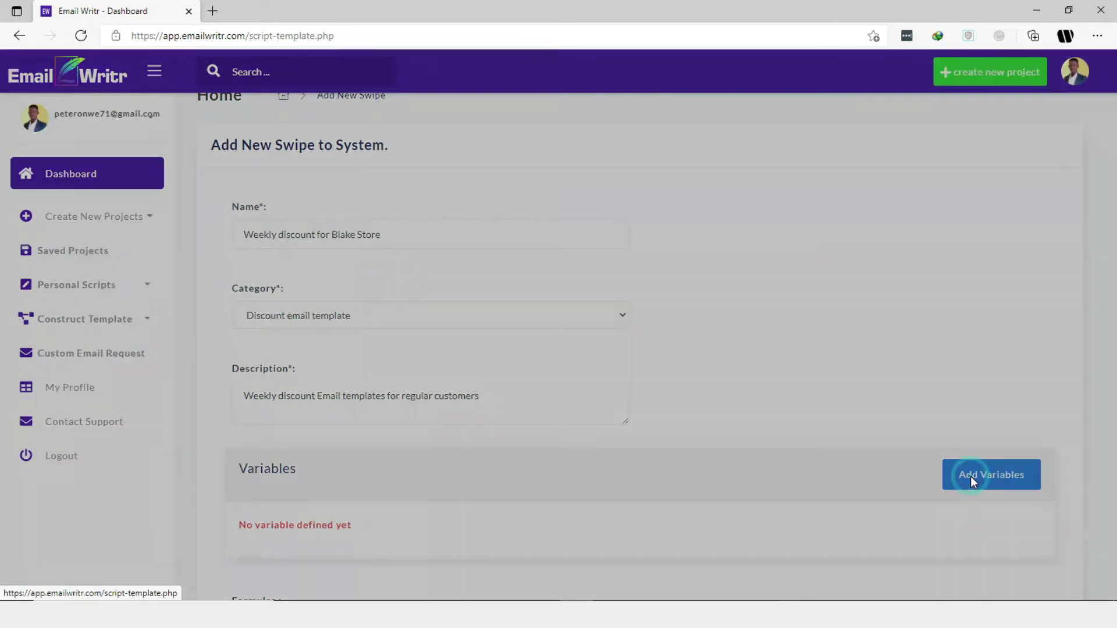
pyautogui.click(479, 178)
pyautogui.write('What is the customer name')
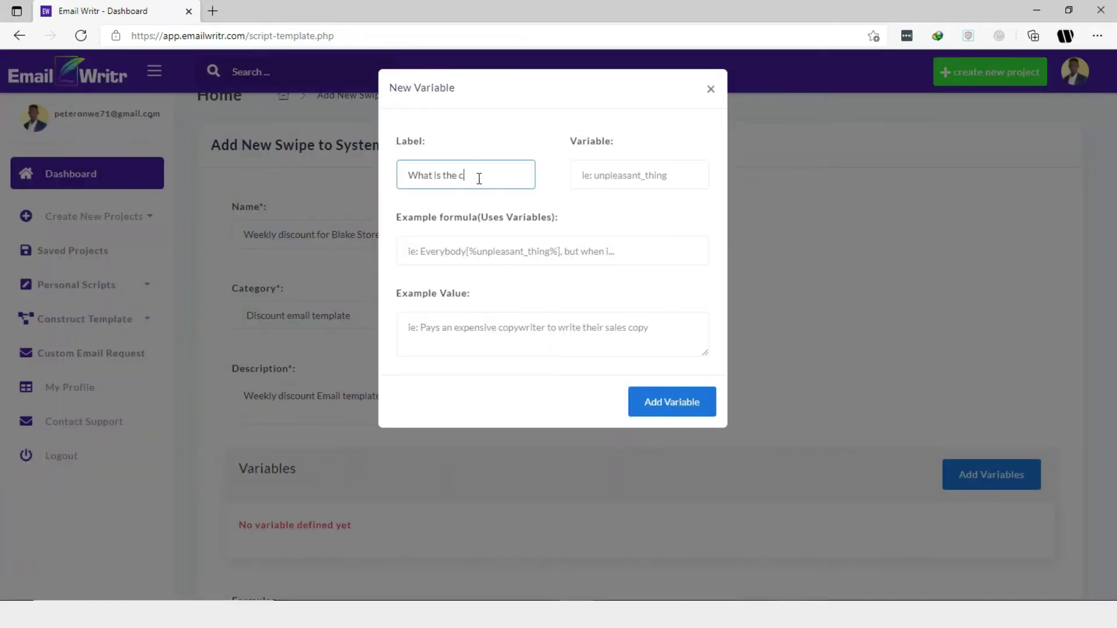
pyautogui.click(609, 173)
pyautogui.write('cus')
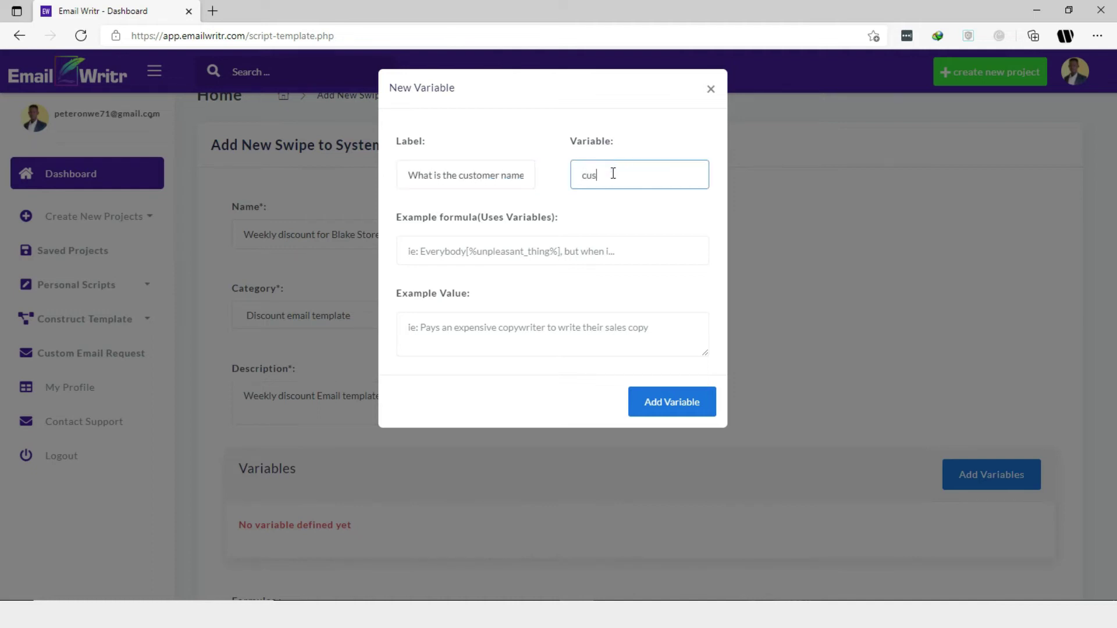
pyautogui.write('tomer_name')
pyautogui.click(546, 252)
pyautogui.write('[%custome')
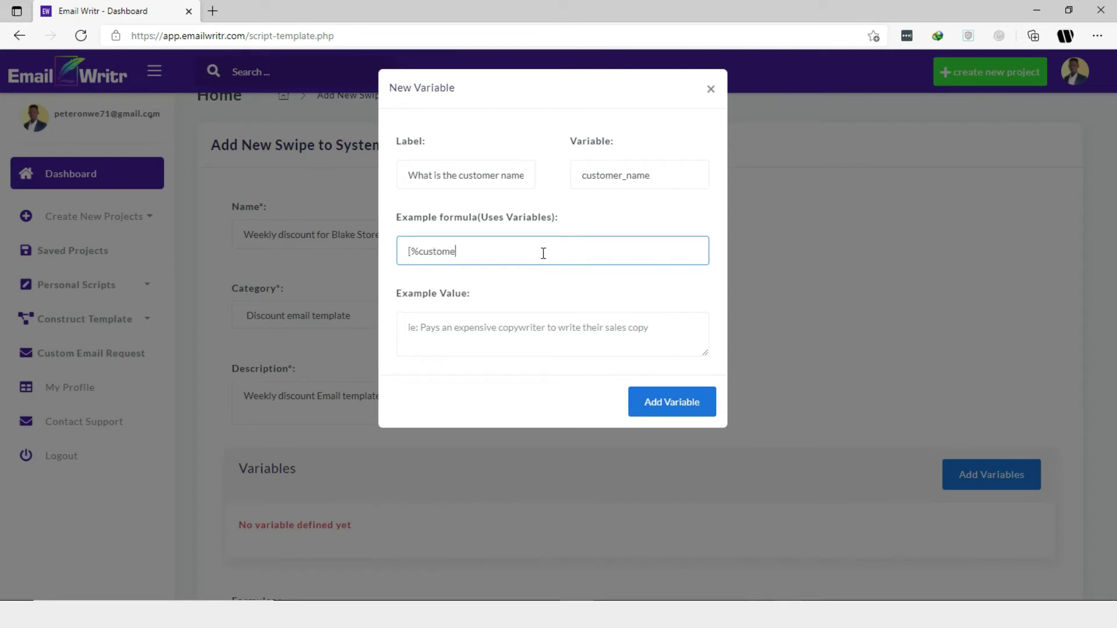
pyautogui.write('r_name%]')
pyautogui.click(516, 334)
pyautogui.write('Jo')
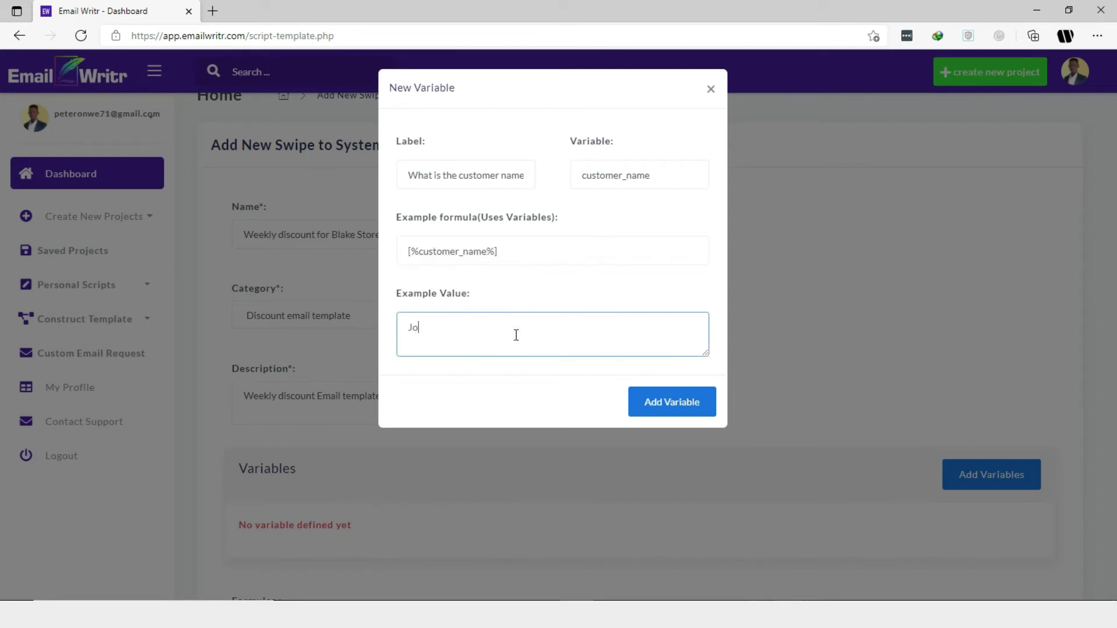
pyautogui.write('hn Doe')
pyautogui.click(656, 401)
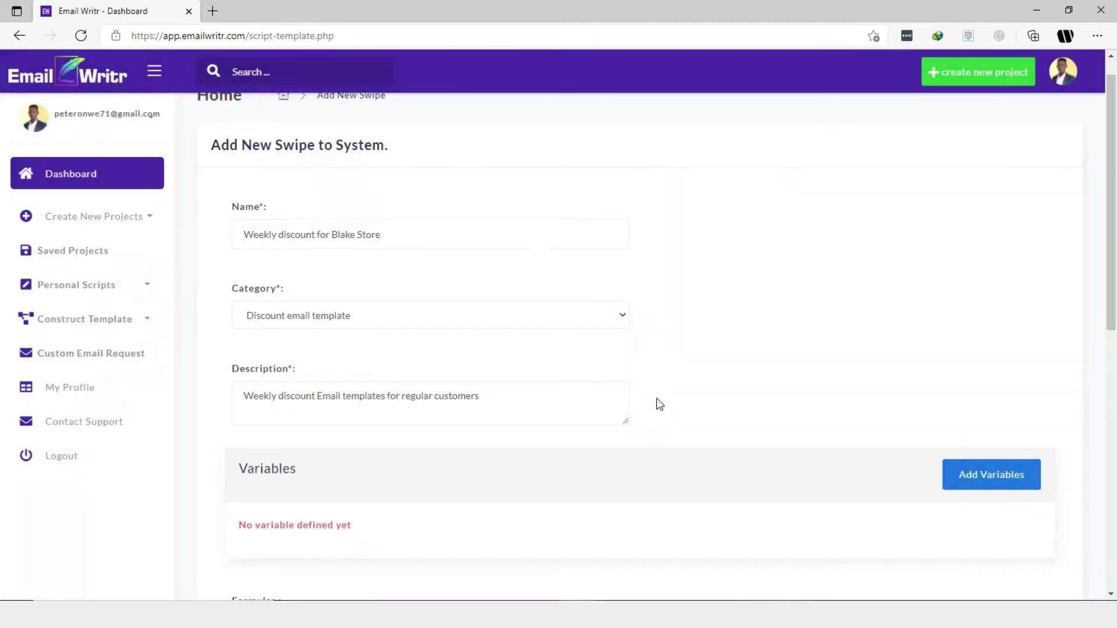
# - Add variable discount labelled 'The discount you are giving', with example value '50% discount'
pyautogui.scroll(-2, 1066, 337)
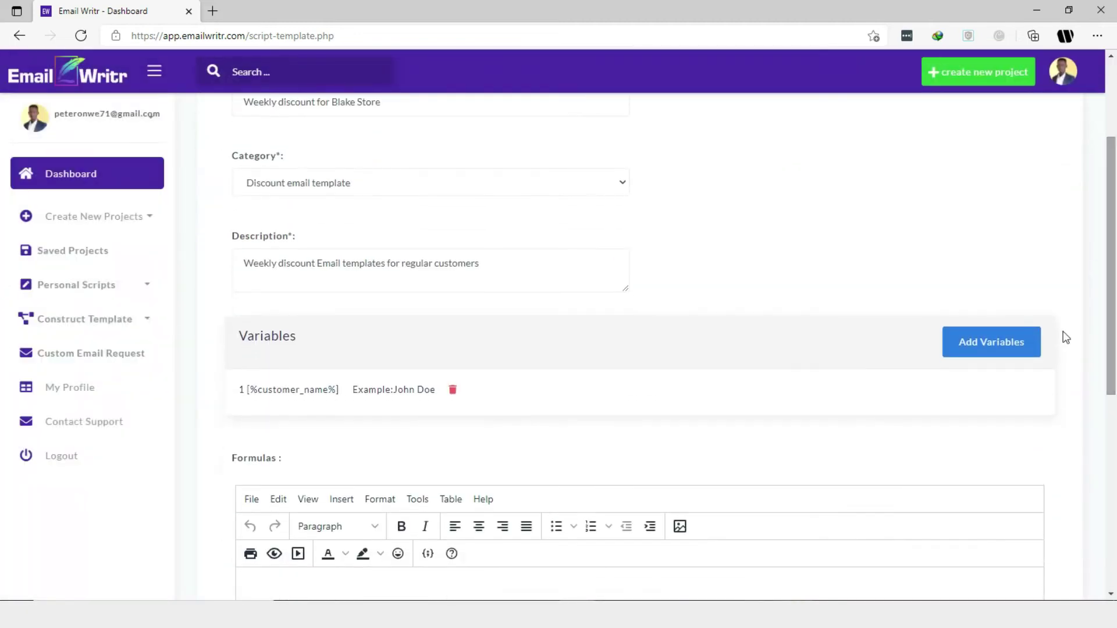
pyautogui.click(997, 340)
pyautogui.click(524, 177)
pyautogui.moveTo(409, 176); pyautogui.dragTo(568, 204)
pyautogui.press('BackSpace')
pyautogui.write('The discount you are giving')
pyautogui.doubleClick(599, 178)
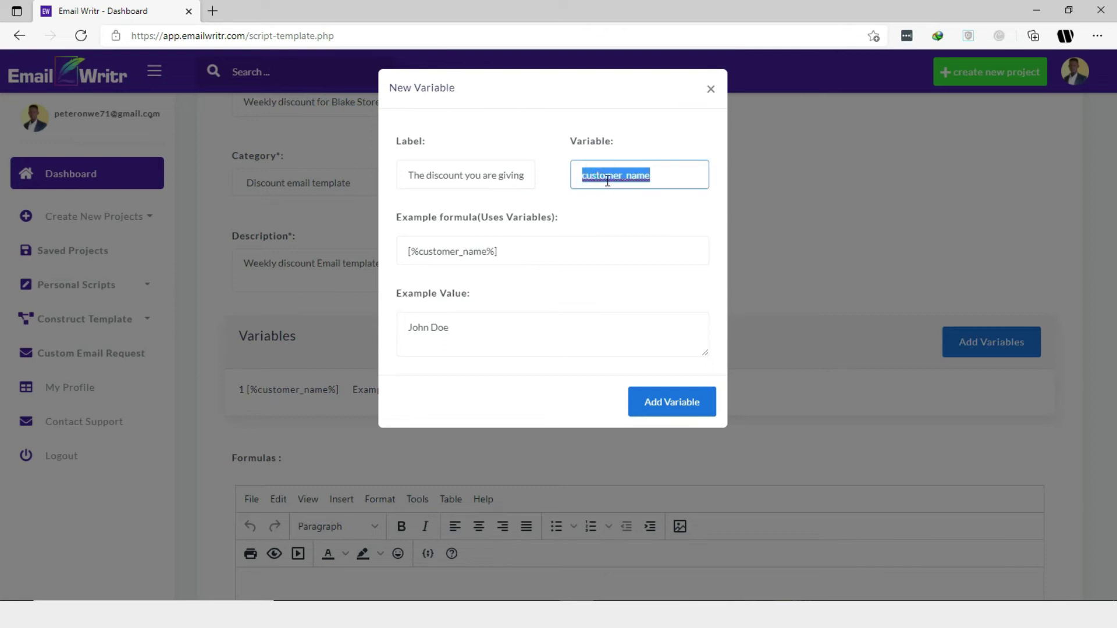
pyautogui.write('discount')
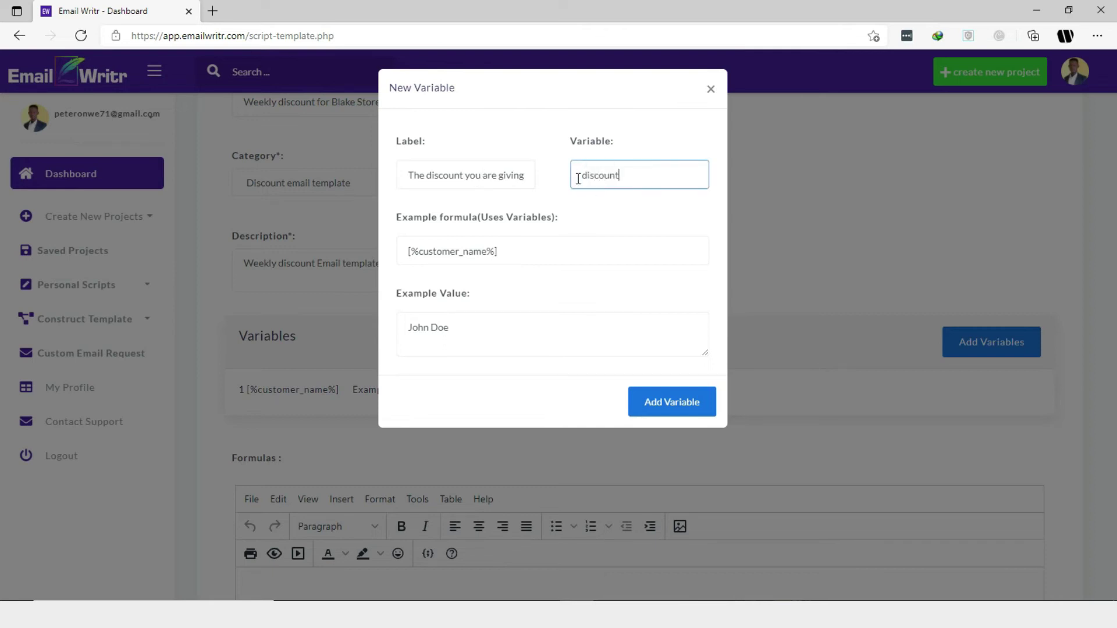
pyautogui.doubleClick(489, 251)
pyautogui.write('discount')
pyautogui.moveTo(469, 331); pyautogui.dragTo(405, 337)
pyautogui.write('50% discount')
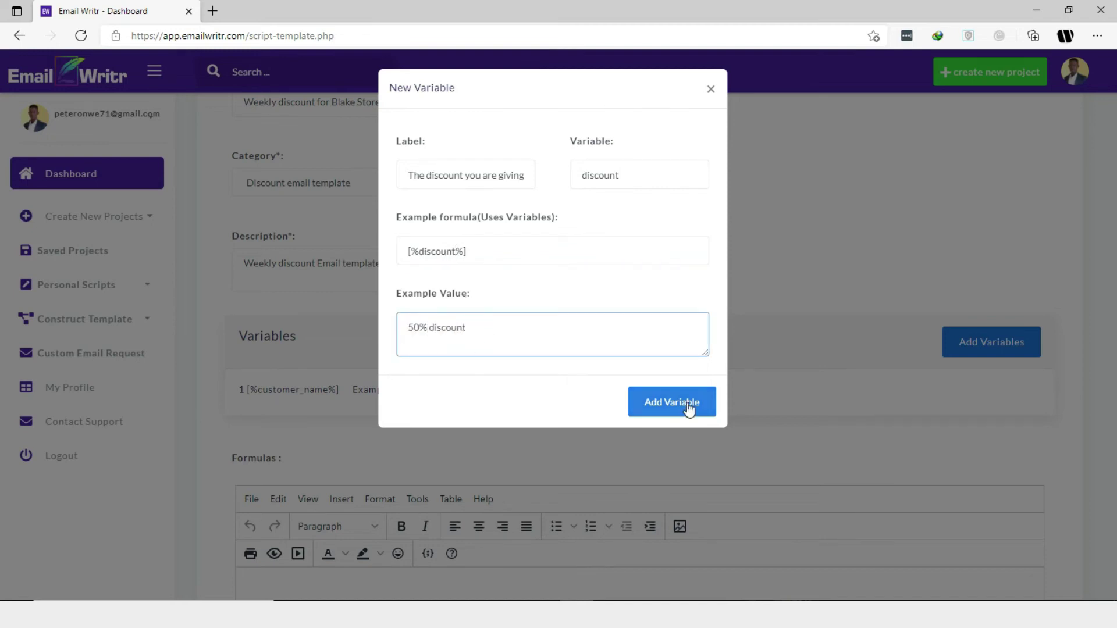
pyautogui.click(688, 409)
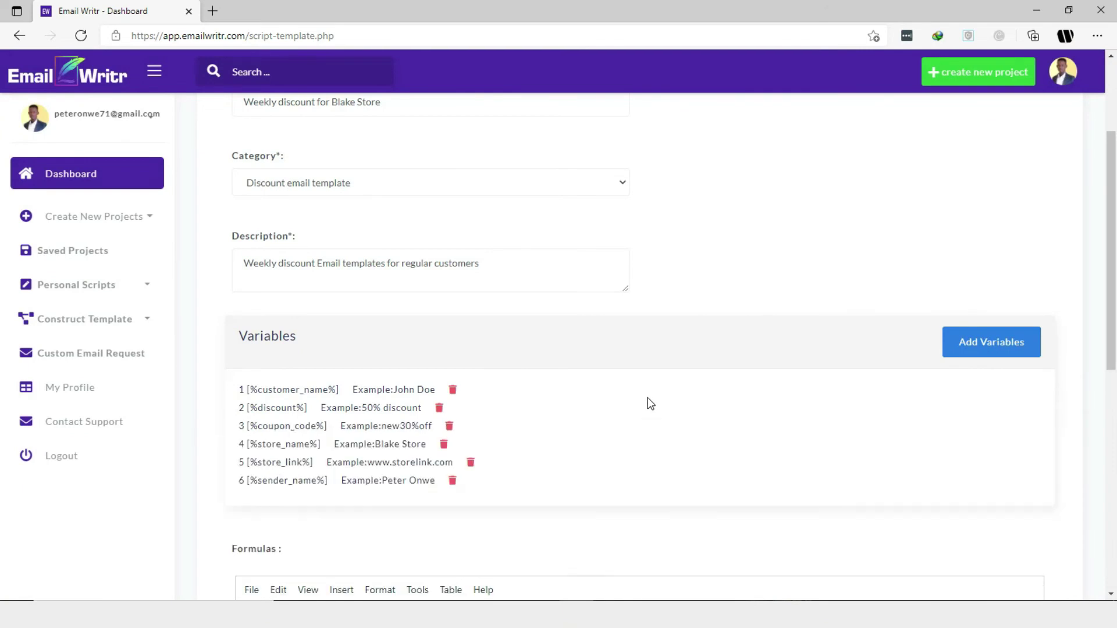
pyautogui.moveTo(1112, 221); pyautogui.dragTo(1115, 377)
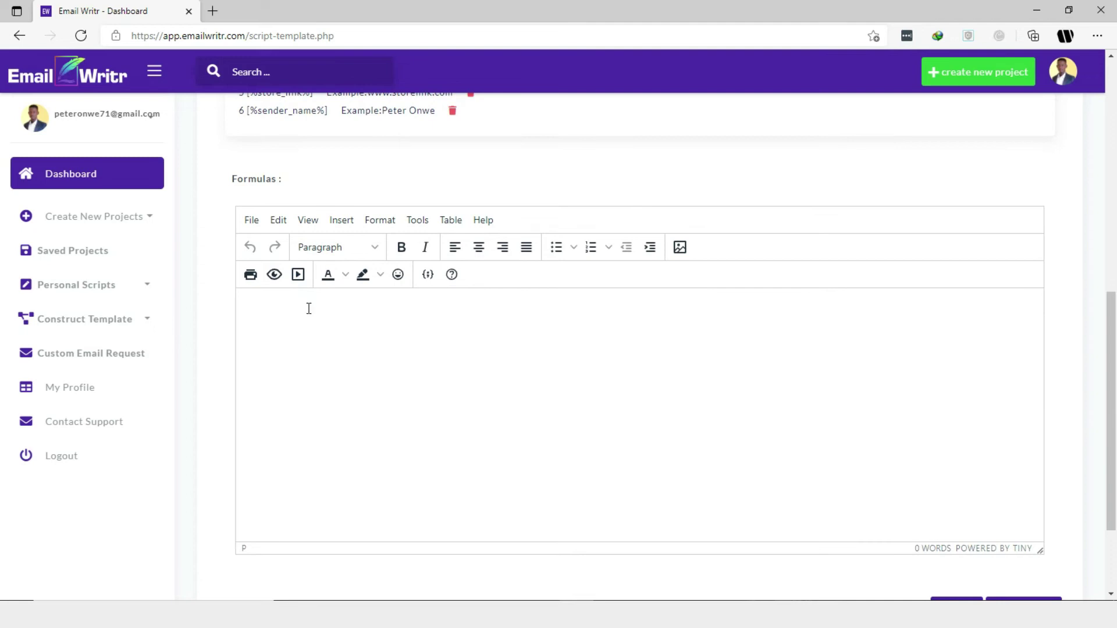
# - Write the bold 'Subject: Get [%discount%] Off.' line and the 'Hi [%customer_name%],' greeting
pyautogui.click(306, 307)
pyautogui.write('Subject:')
pyautogui.moveTo(283, 307); pyautogui.dragTo(245, 308)
pyautogui.hotkey('ctrl', 'b')
pyautogui.click(299, 314)
pyautogui.write('Get [%discount%] Off.')
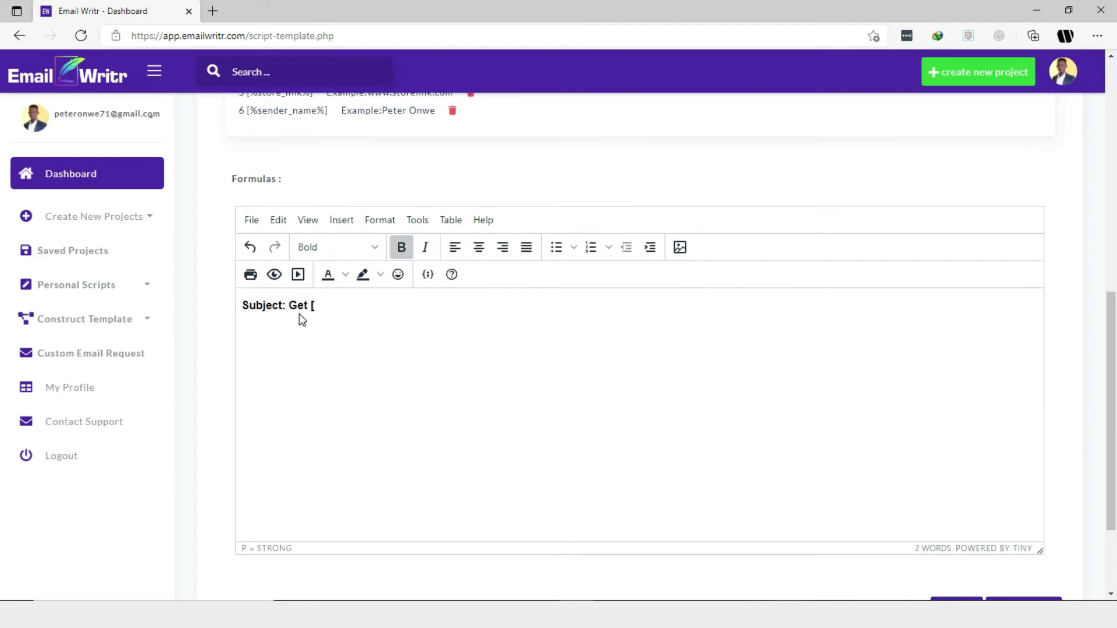
pyautogui.hotkey('ctrl', 'b')
pyautogui.press('Return')
pyautogui.write('Hi [%customer_name%],')
# - Add thank-you, [%coupon_code%] and [%store_link%] paragraphs, then a bold [%sender_name%] sign-off
pyautogui.press('Return')
pyautogui.write('Thank you for being our customer.')
pyautogui.press('Return')
pyautogui.write('Please, redeem this coupon')
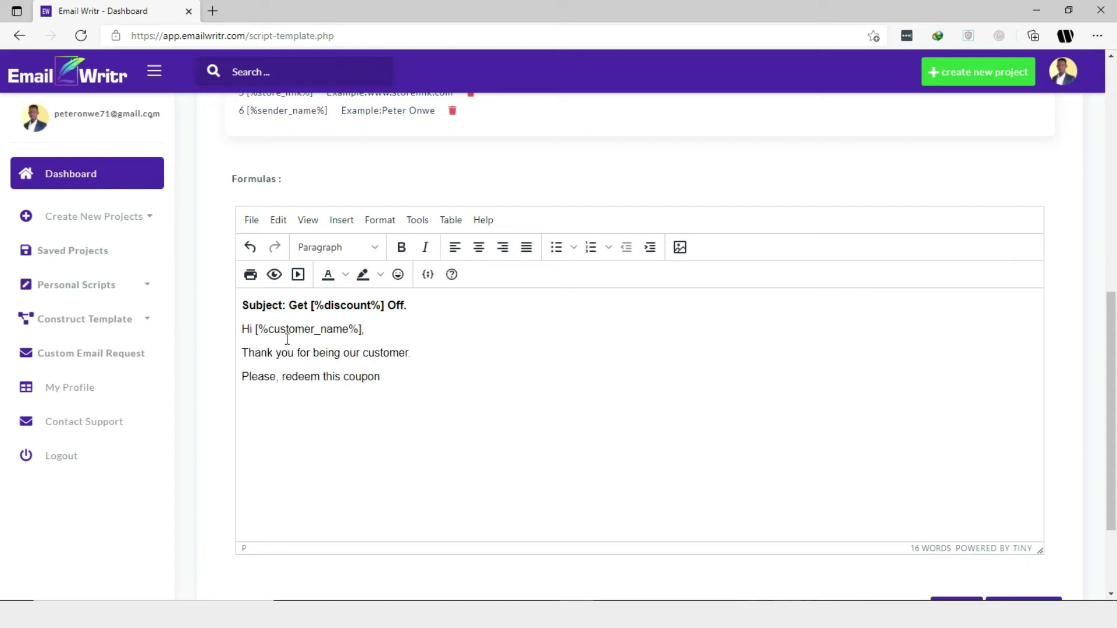
pyautogui.write(' code: [%coupon_code%] on an')
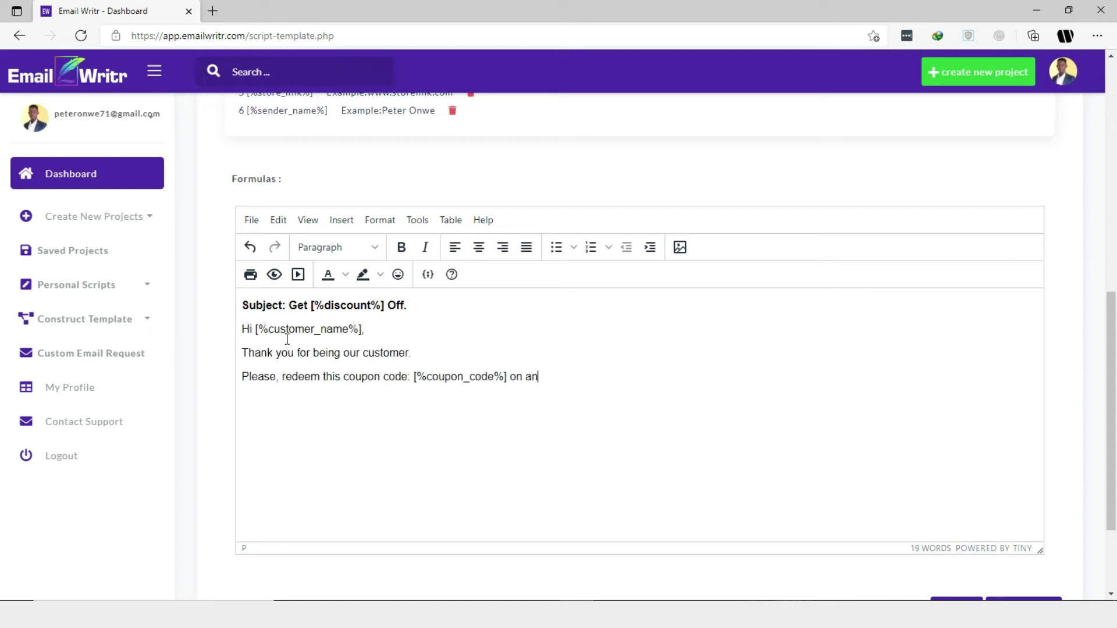
pyautogui.write('y product in our store to receive an instant [%discount%] off at check out.')
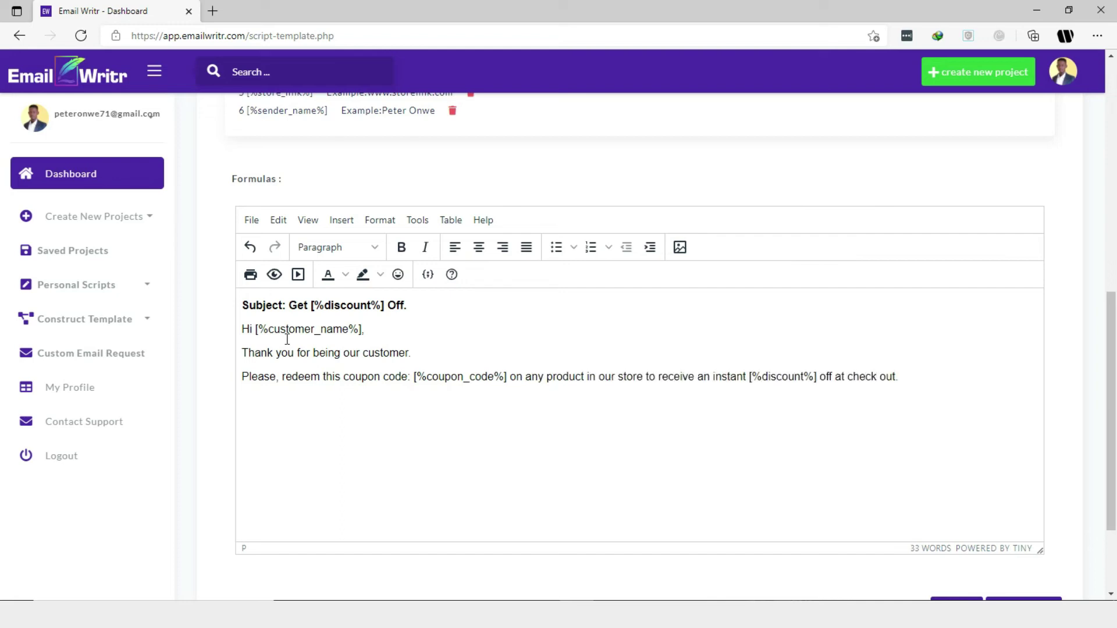
pyautogui.press('Return')
pyautogui.write('Visit our Store here [store_lin')
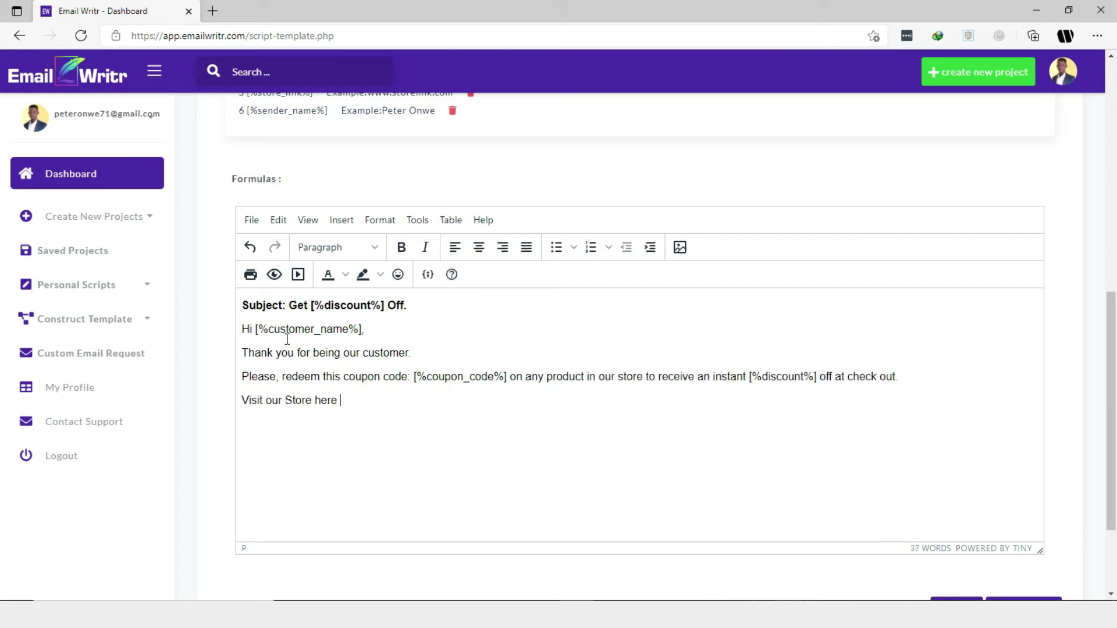
pyautogui.press('BackSpace')
pyautogui.press('BackSpace')
pyautogui.press('BackSpace')
pyautogui.press('BackSpace')
pyautogui.press('BackSpace')
pyautogui.press('BackSpace')
pyautogui.press('BackSpace')
pyautogui.press('BackSpace')
pyautogui.press('BackSpace')
pyautogui.press('BackSpace')
pyautogui.write('[%store_link%] to see the ')
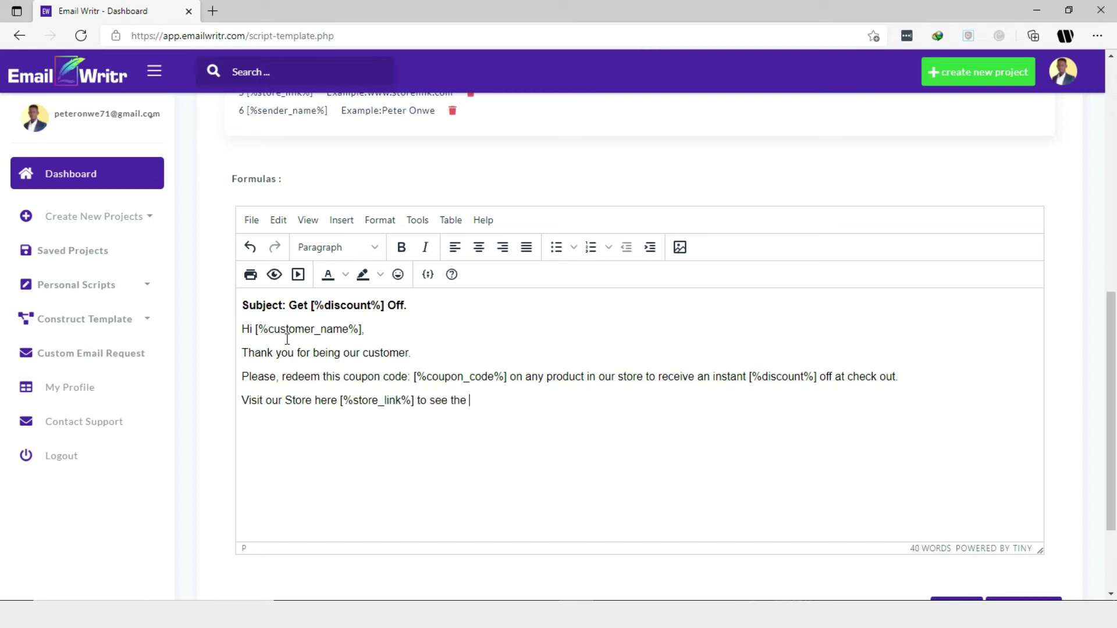
pyautogui.write("products we've selected for you.")
pyautogui.press('Return')
pyautogui.hotkey('ctrl', 'b')
pyautogui.write('[%sender_name%]')
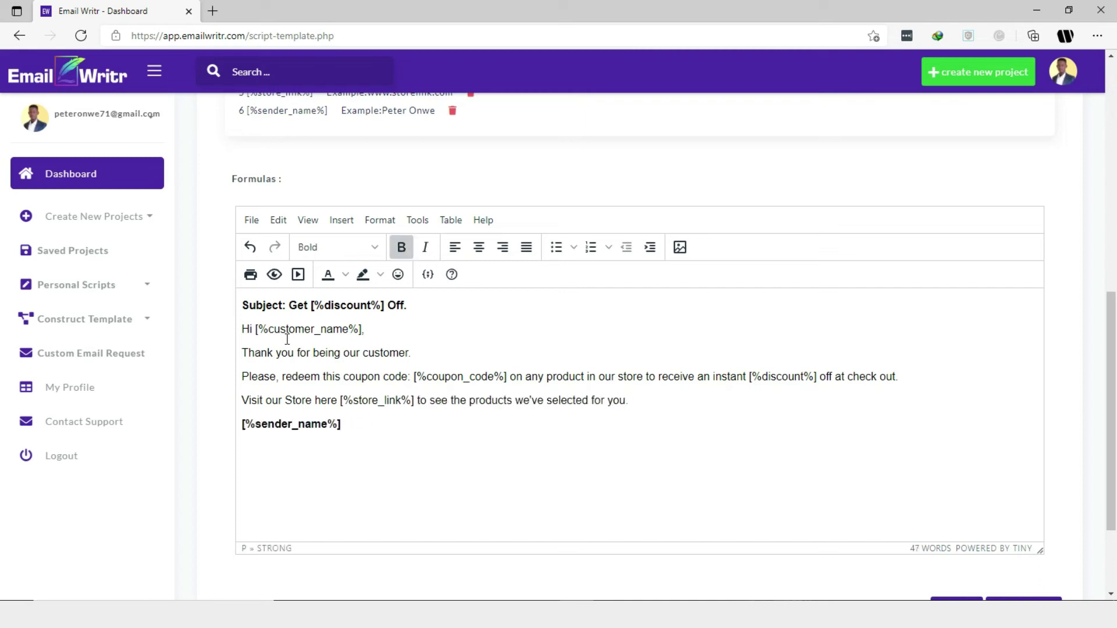
pyautogui.hotkey('ctrl', 'b')
pyautogui.write('from [')
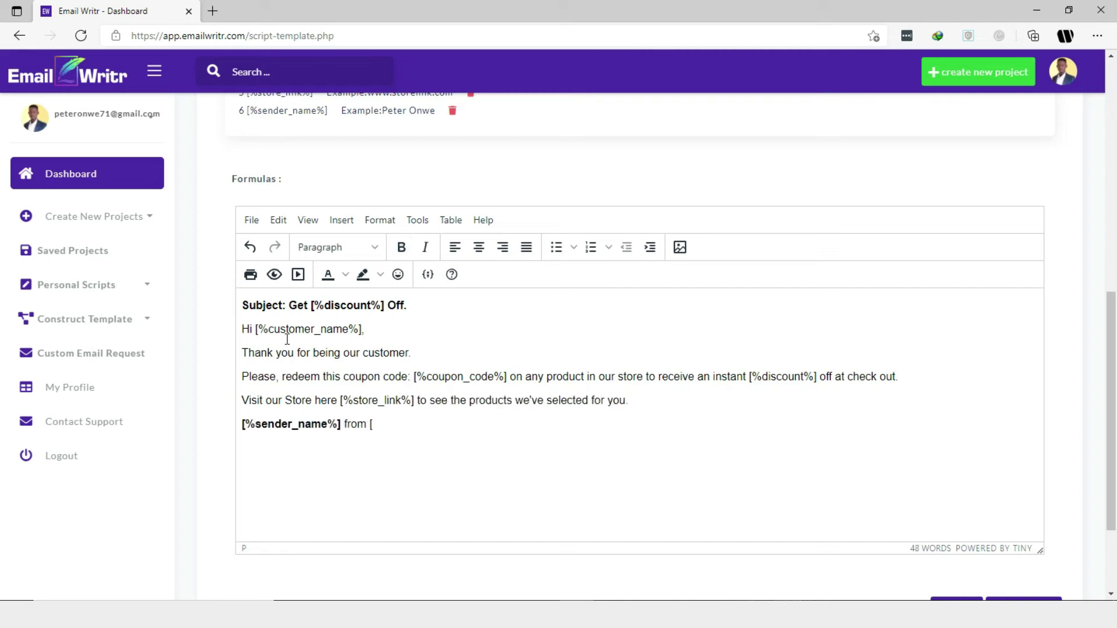
pyautogui.write('%store_link%]')
pyautogui.scroll(-3, 1041, 375)
# - Save the email template and go to Personal Scripts > Create New Script
pyautogui.click(947, 481)
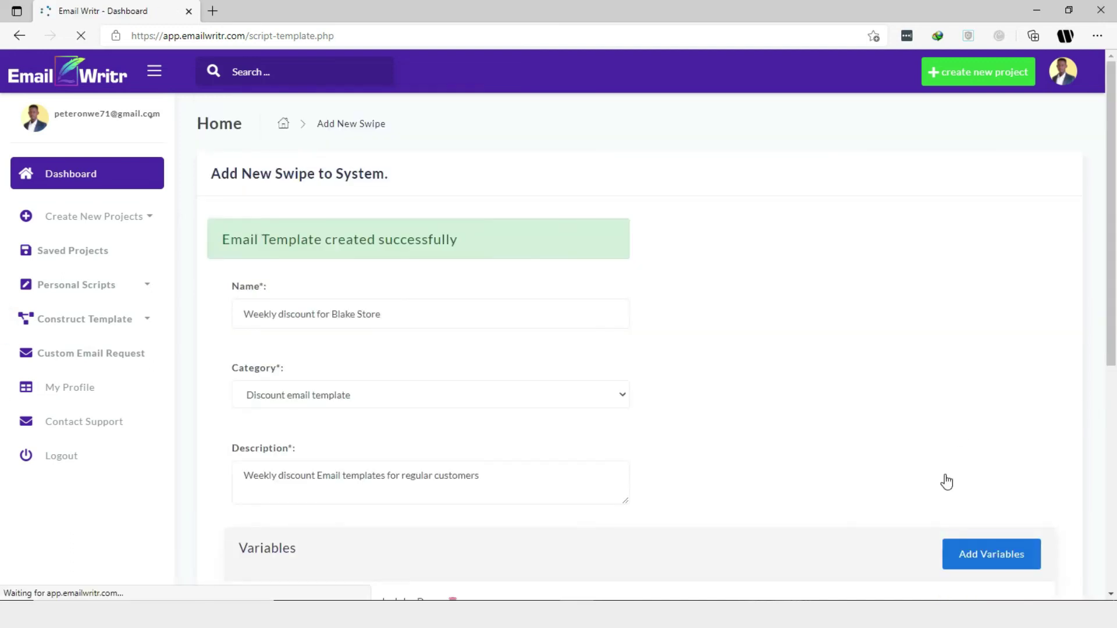
pyautogui.click(107, 290)
pyautogui.click(93, 326)
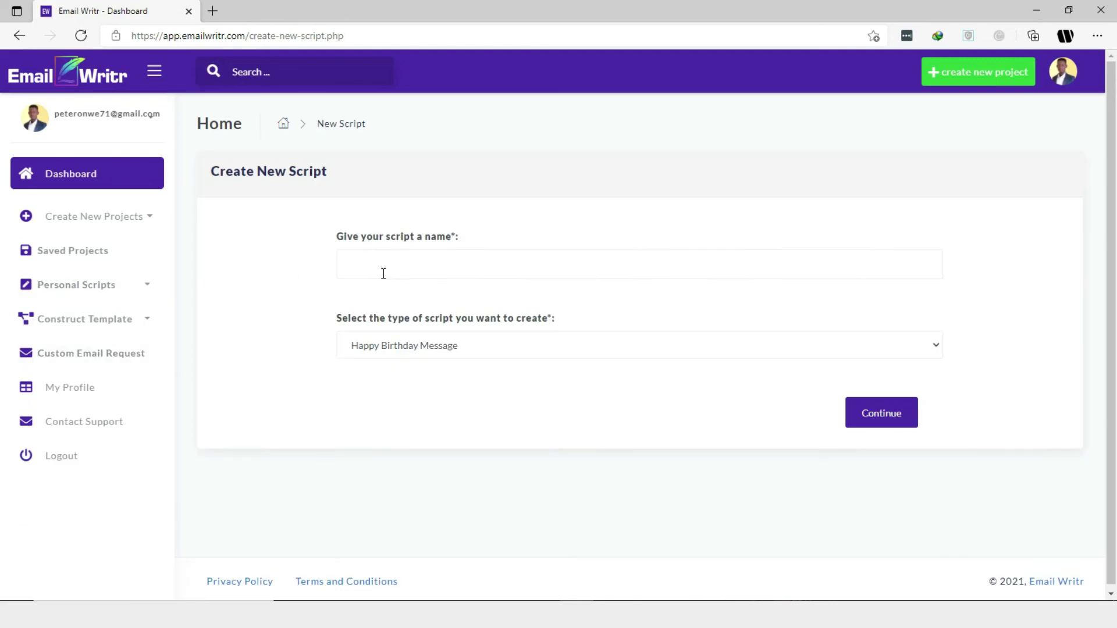
# - Name the script '30% Discount Off for Blake Store Regular Customers' with type Weekly discount for Blake Store
pyautogui.click(387, 264)
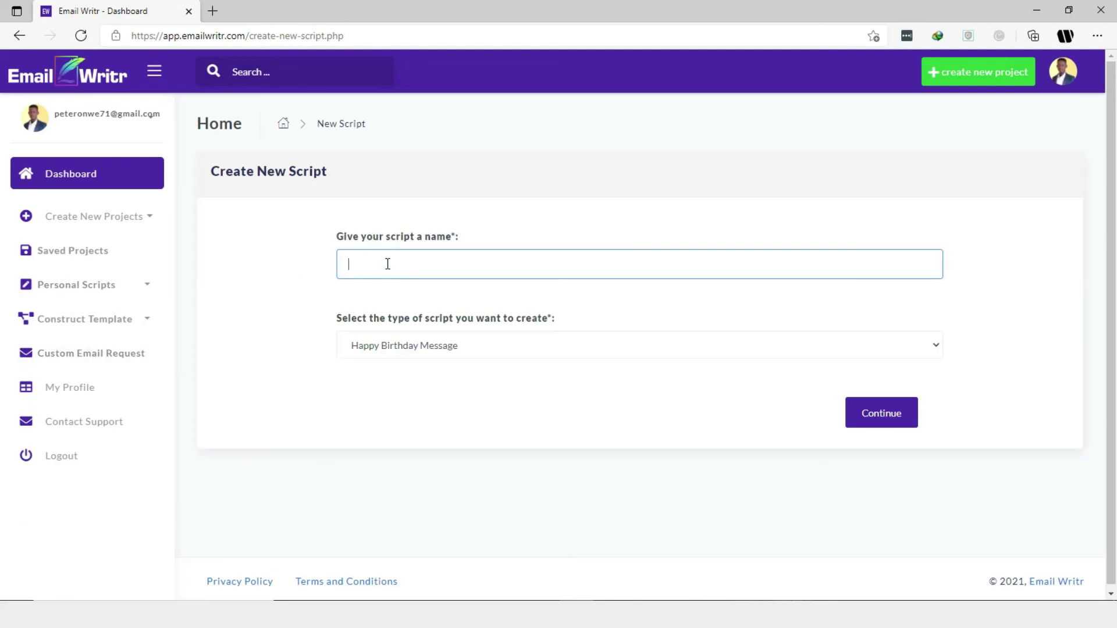
pyautogui.write('30% Discount Off for Blake Store Regular Customers')
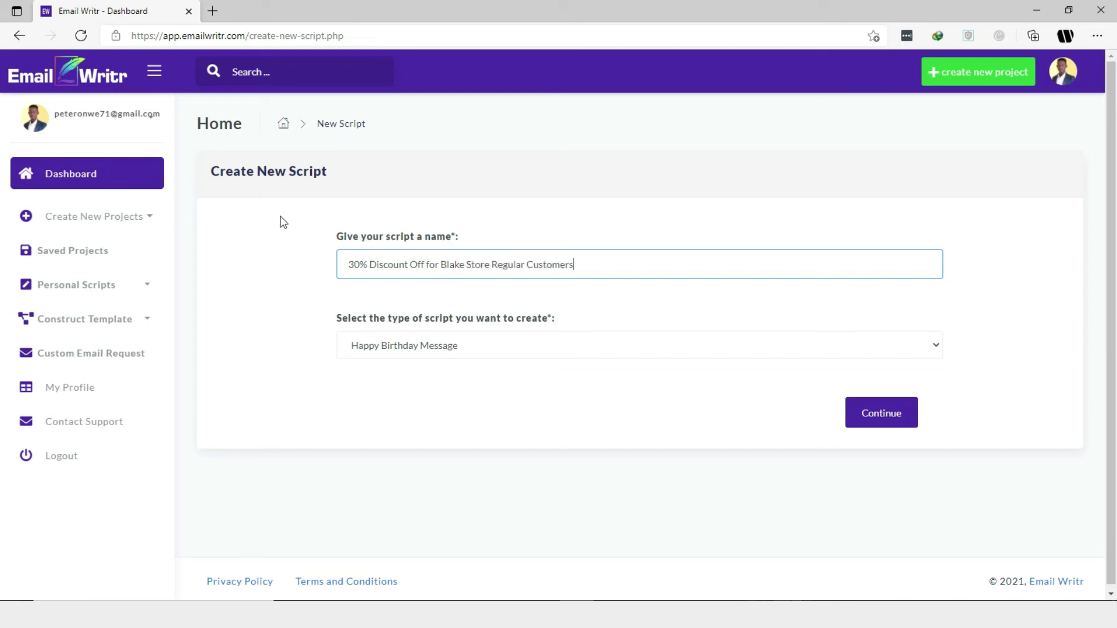
pyautogui.click(457, 345)
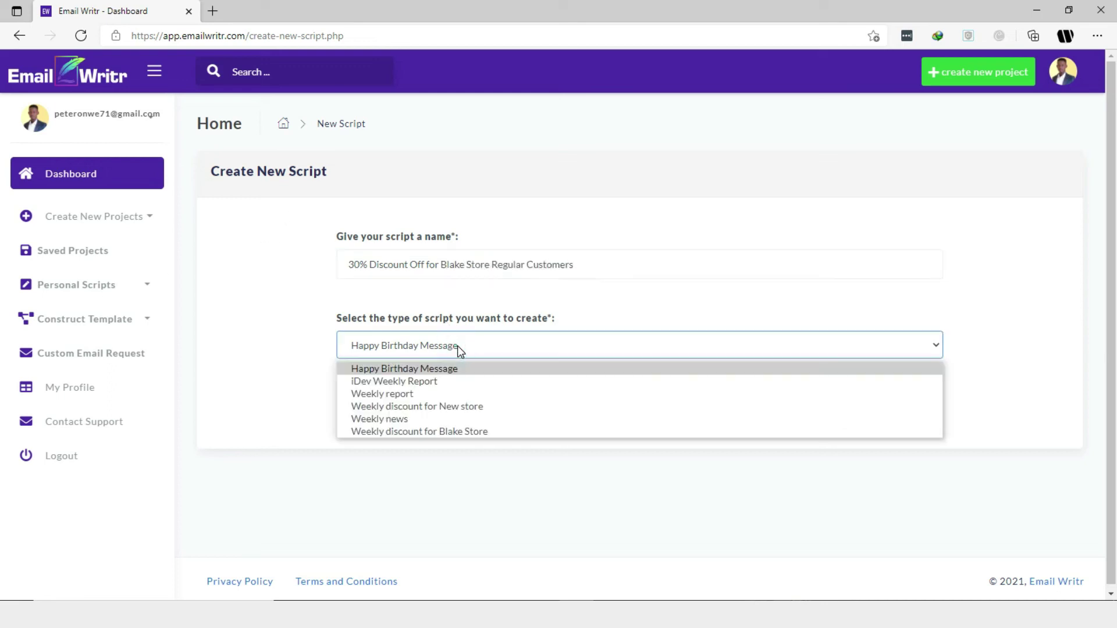
pyautogui.click(471, 432)
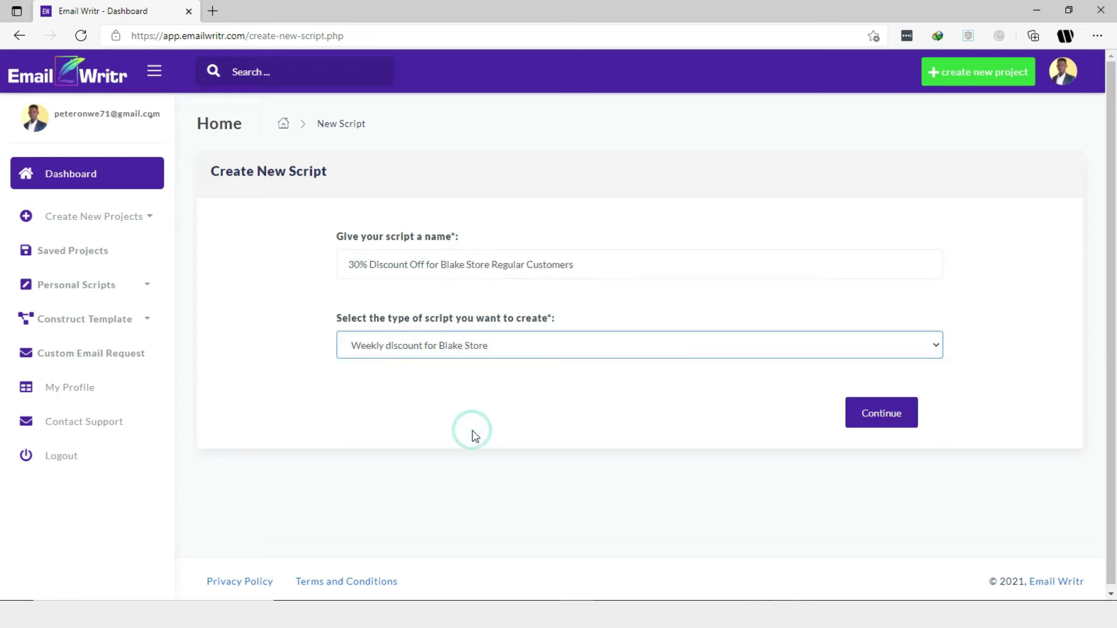
pyautogui.click(876, 424)
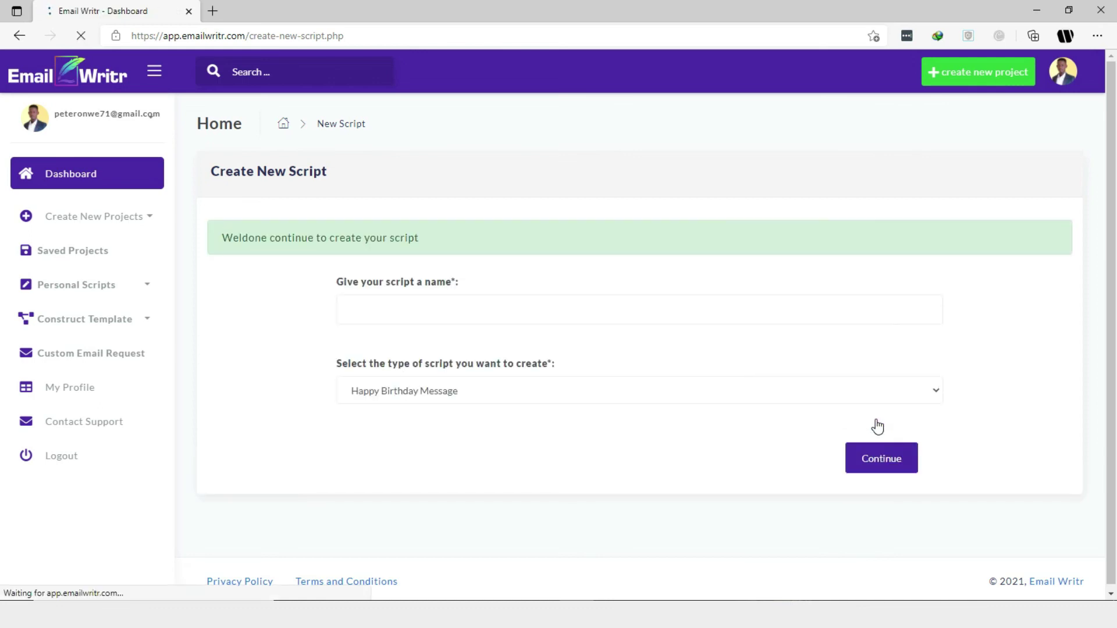
# - Enter the customer's name, a 30% discount and coupon code newblake30
pyautogui.click(339, 304)
pyautogui.write('James')
pyautogui.press('Tab')
pyautogui.write('30%')
pyautogui.click(315, 383)
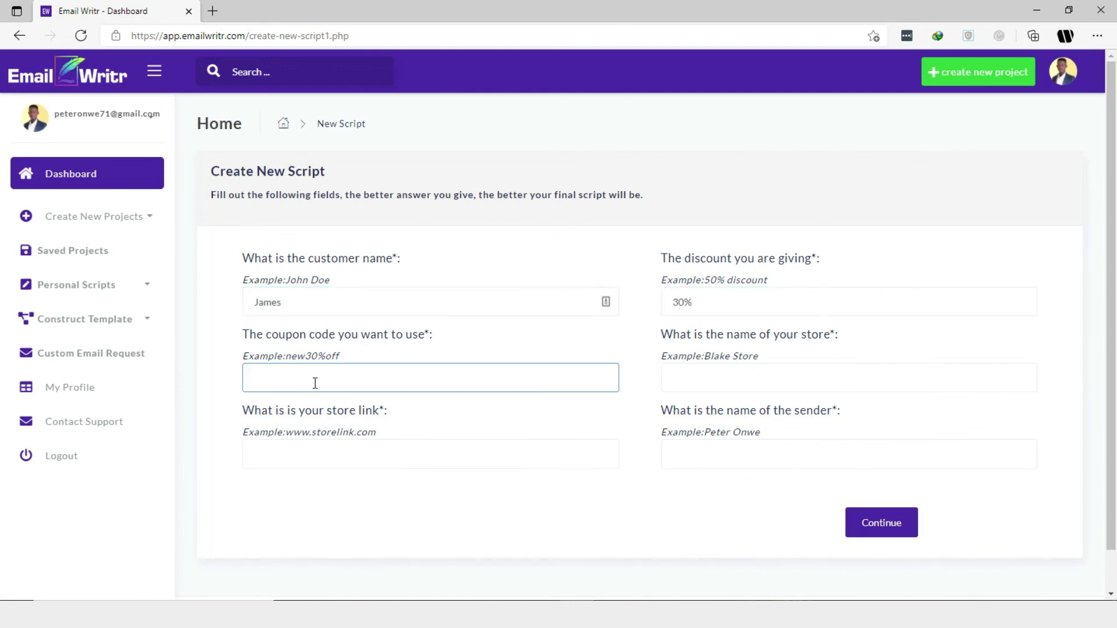
pyautogui.write('blake30')
pyautogui.hotkey('ctrl', 'a')
pyautogui.write('newblake30')
pyautogui.click(738, 377)
pyautogui.write('Blake Store')
pyautogui.click(357, 459)
pyautogui.write('www.blakestore.com')
pyautogui.click(727, 460)
pyautogui.click(883, 528)
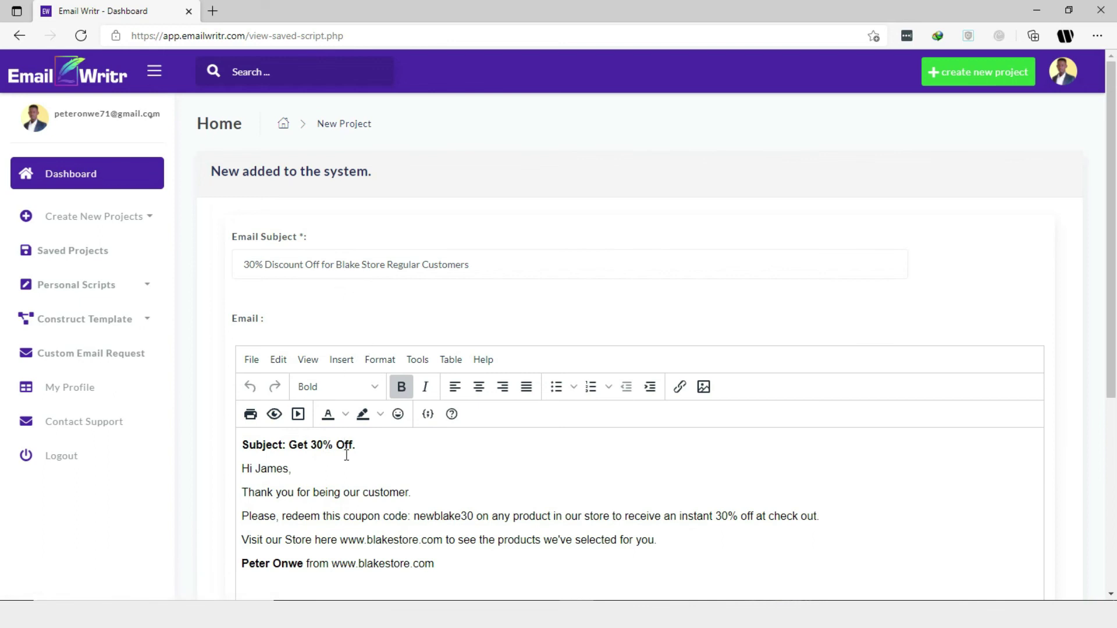
# - Review the generated email and go to the Saved Script list
pyautogui.scroll(-1, 1097, 235)
pyautogui.scroll(1, 1097, 236)
pyautogui.click(120, 285)
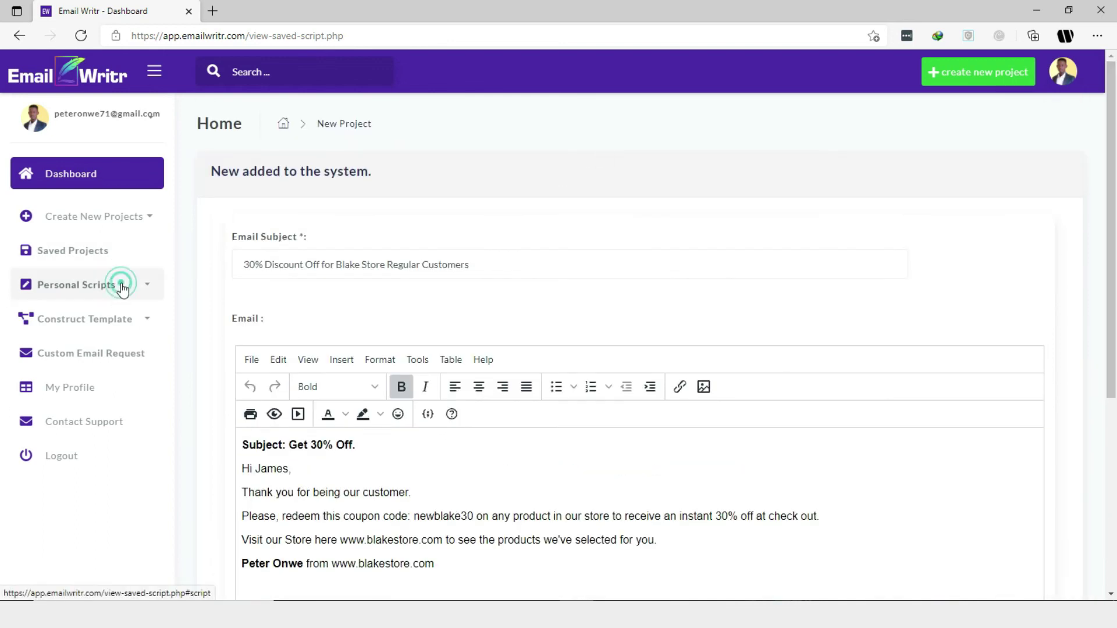
pyautogui.click(80, 355)
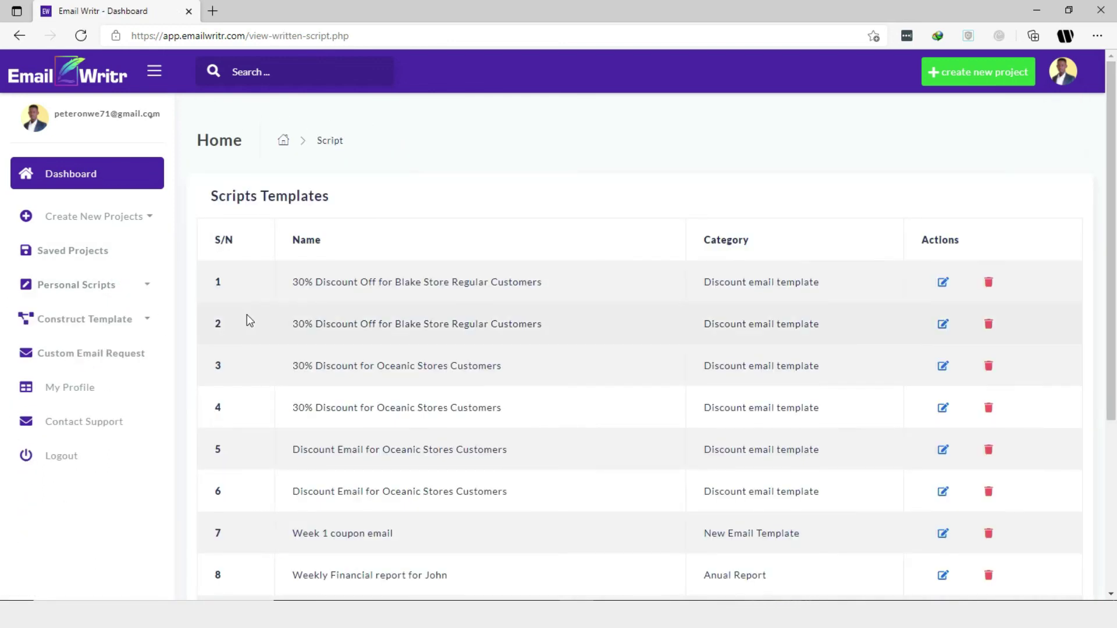